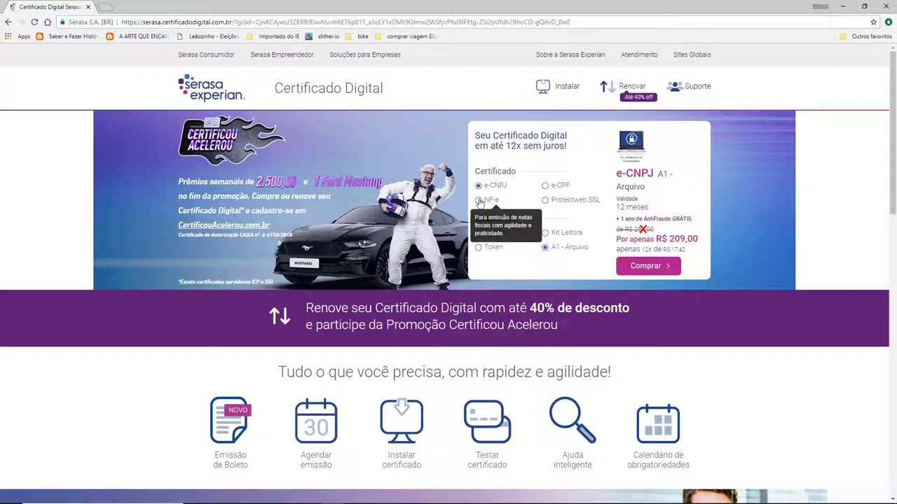
Choose the NF-e certificate on the A1 - Arquivo device, priced at R$ 234,00.
click(499, 202)
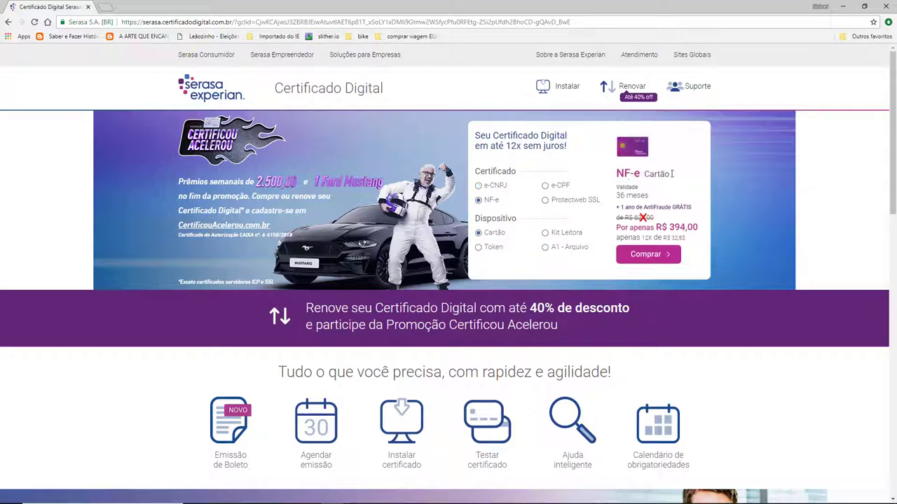
click(546, 247)
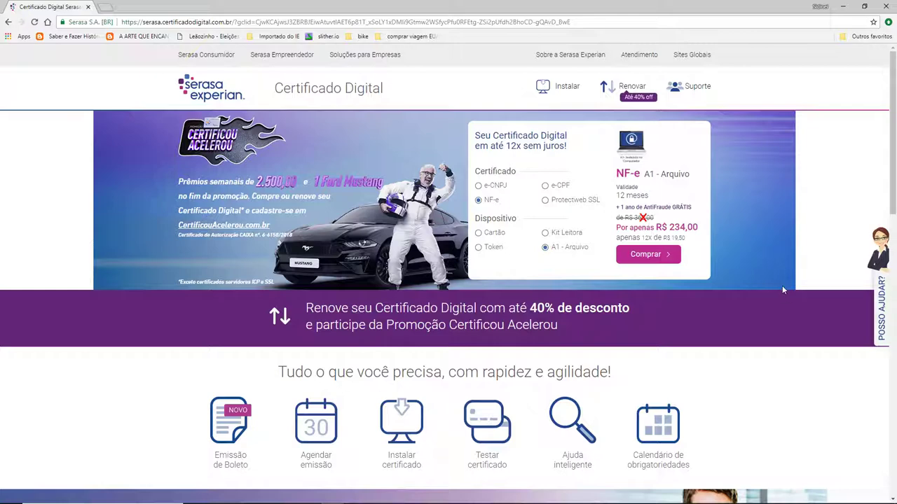
Open the certificados A1 folder inside nfe40 and view the certificate file.
key(alt+Tab)
key(alt+Tab)
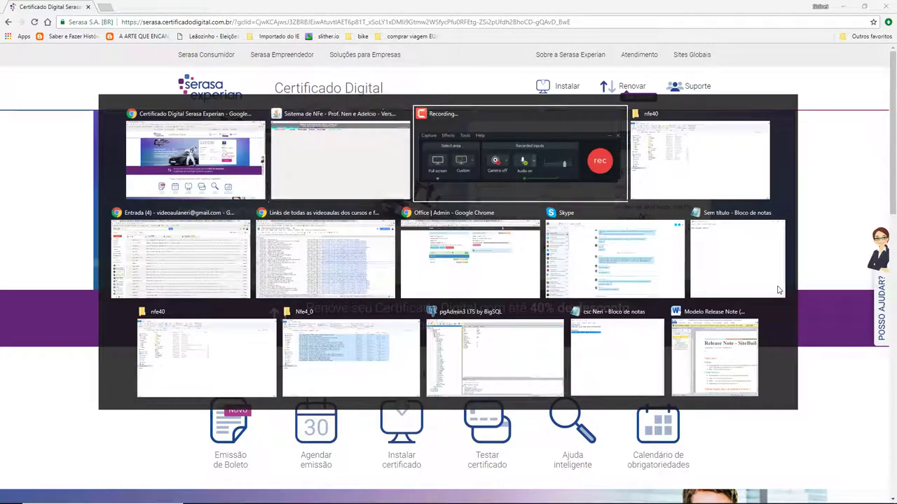
key(alt+Tab)
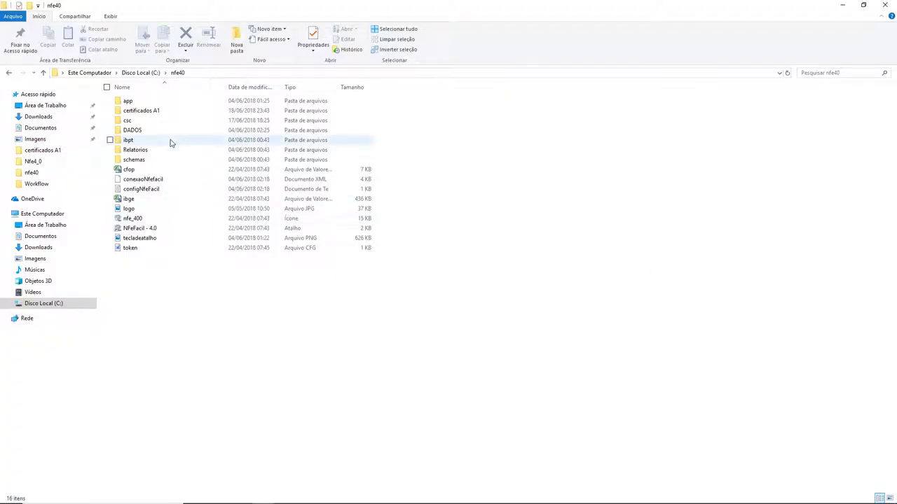
double_click(140, 110)
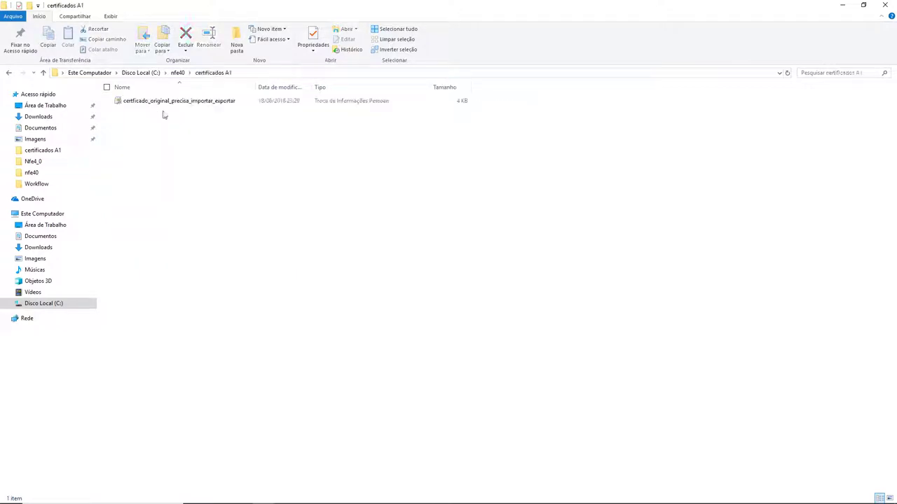
click(164, 106)
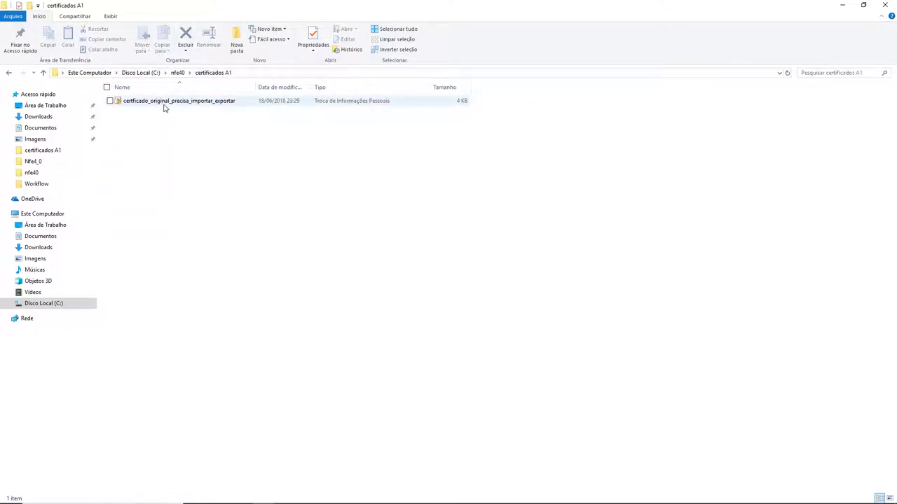
click(530, 363)
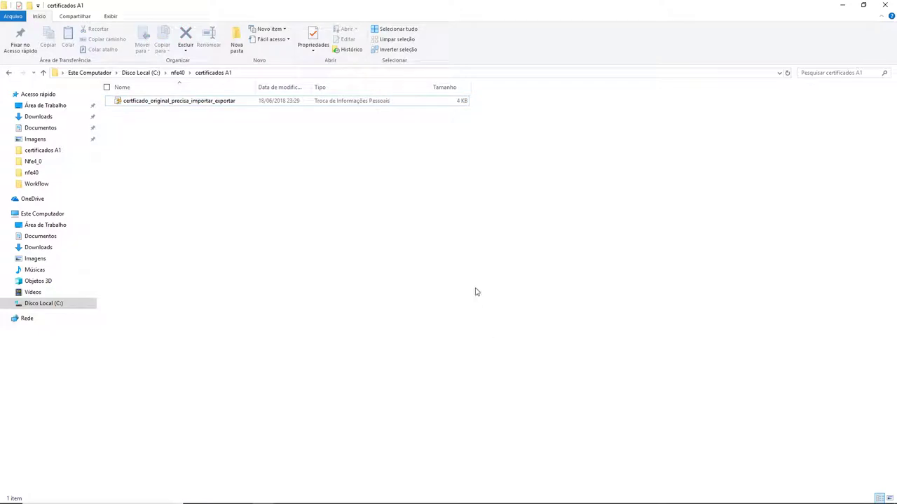
key(alt+Tab)
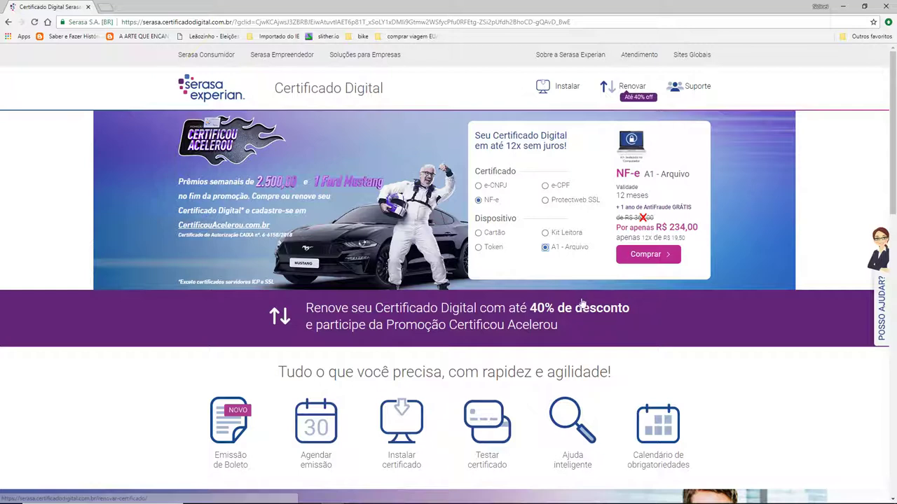
Widen the Nome column in certificados A1 to show the full certificate file name, then return to Chrome.
mouse_move(491, 238)
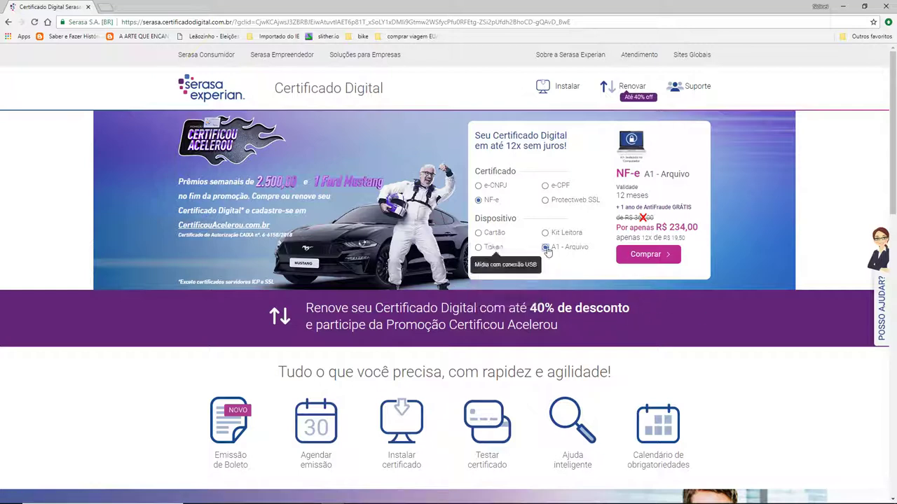
mouse_move(555, 253)
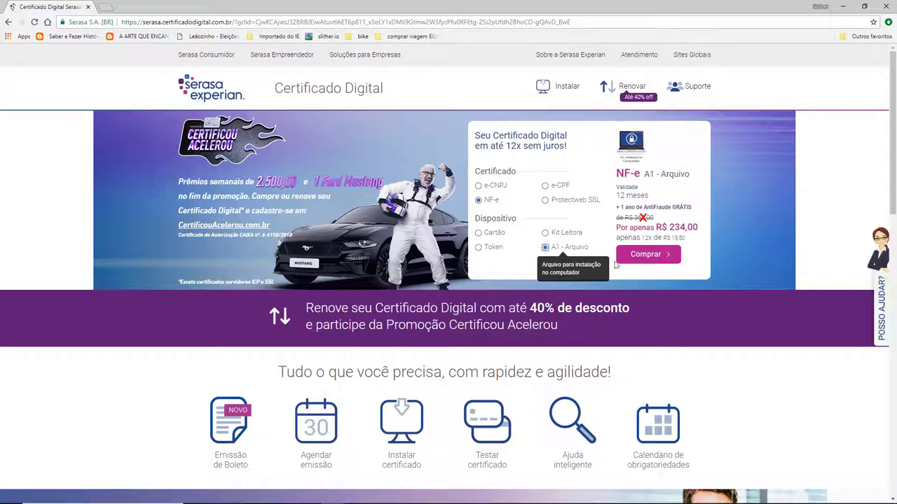
key(alt+Tab)
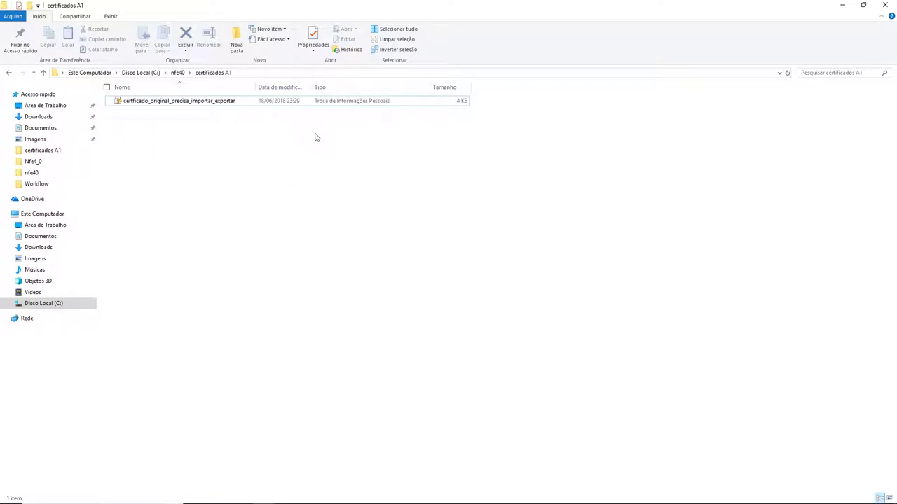
click(216, 101)
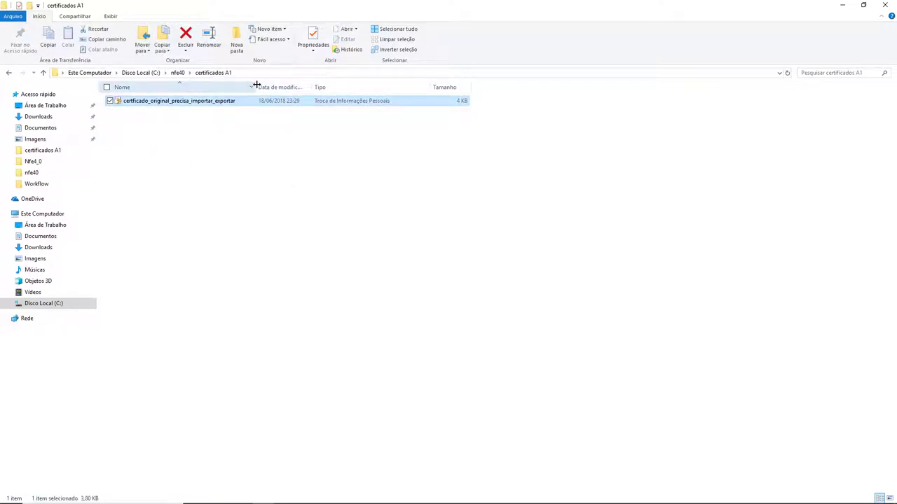
drag(256, 85, 303, 77)
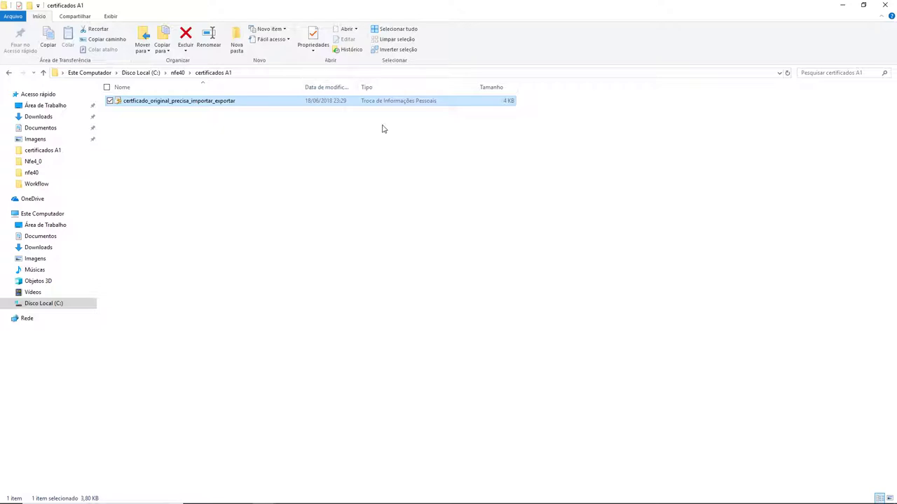
click(275, 177)
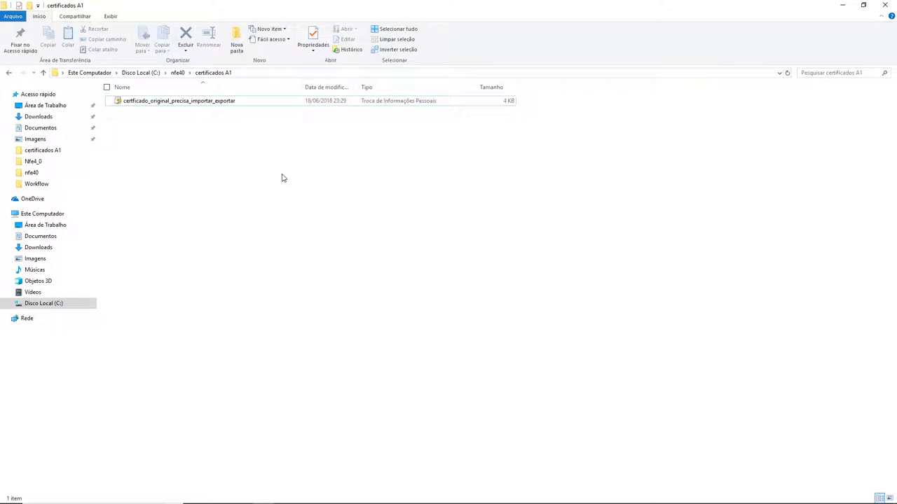
key(alt+Tab)
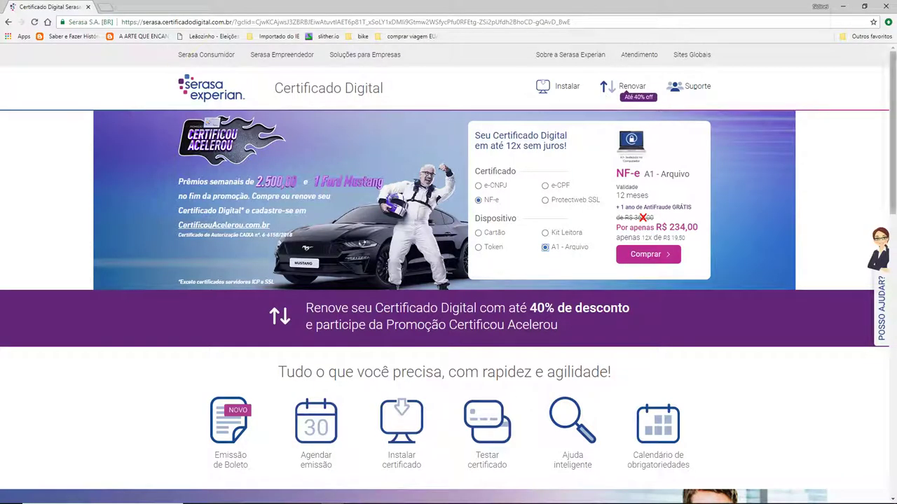
Open Chrome's Configurações and expand Avançado to reveal Gerenciar certificados.
click(889, 22)
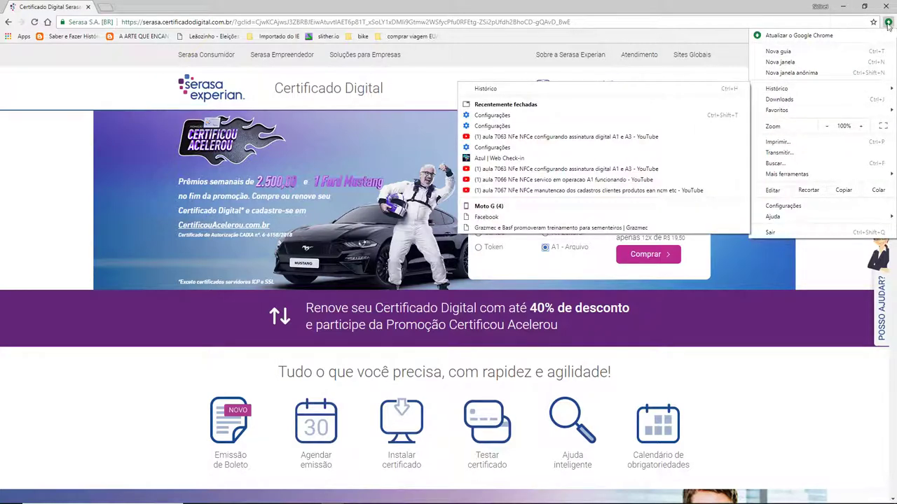
click(795, 208)
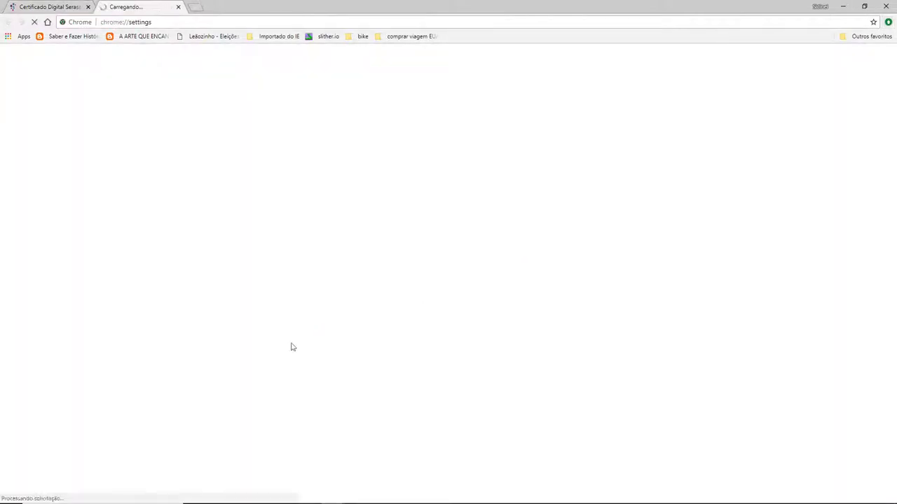
scroll(460, 340, down, 2)
scroll(460, 339, down, 3)
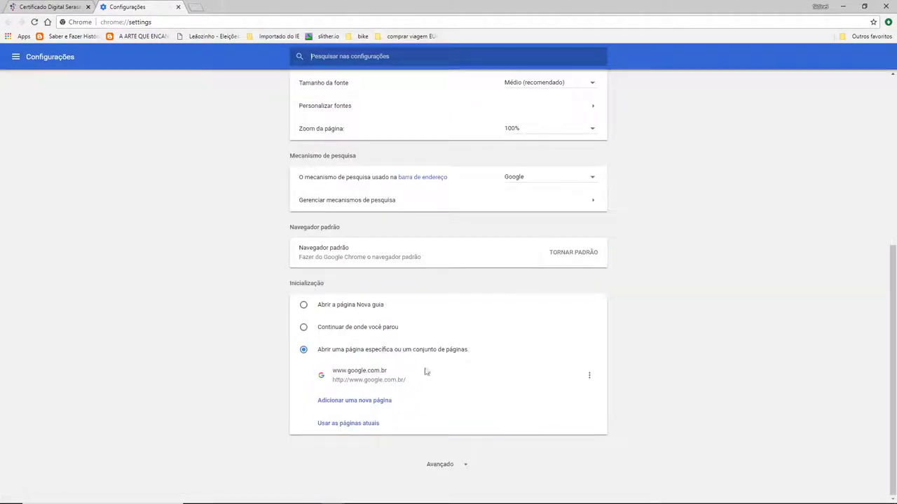
click(448, 466)
scroll(741, 287, down, 6)
scroll(741, 285, up, 4)
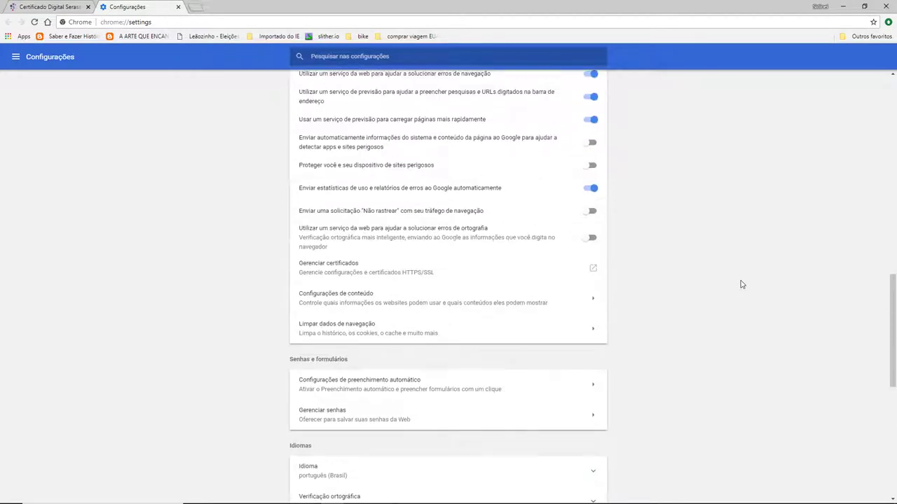
Start a certificate import and select the certificado_original_precisa_importar_exportar file, showing all file types.
click(377, 271)
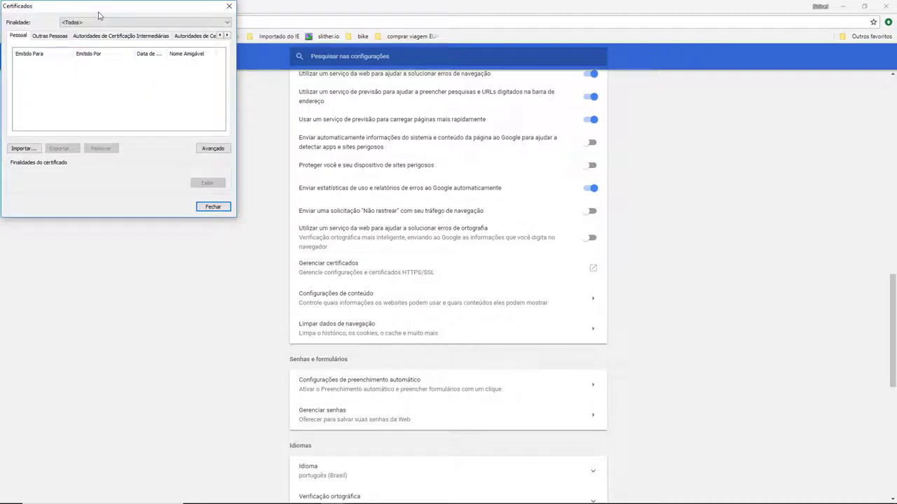
drag(106, 12, 494, 166)
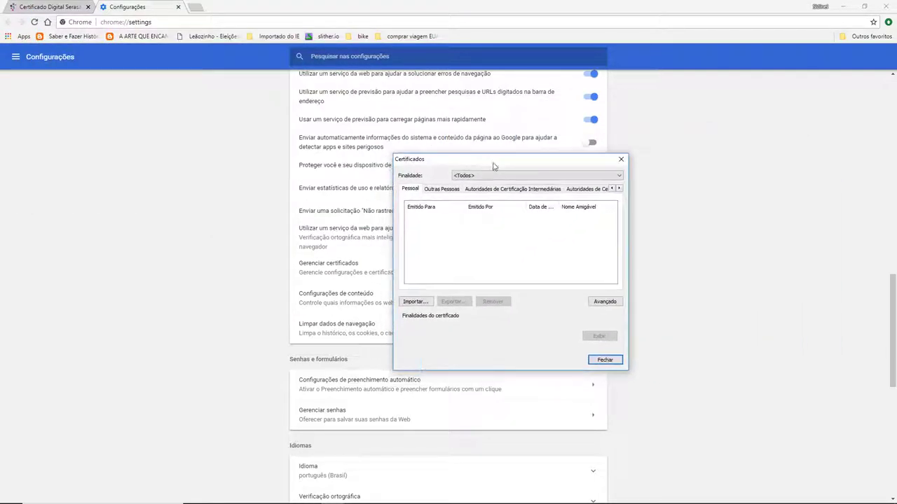
click(416, 302)
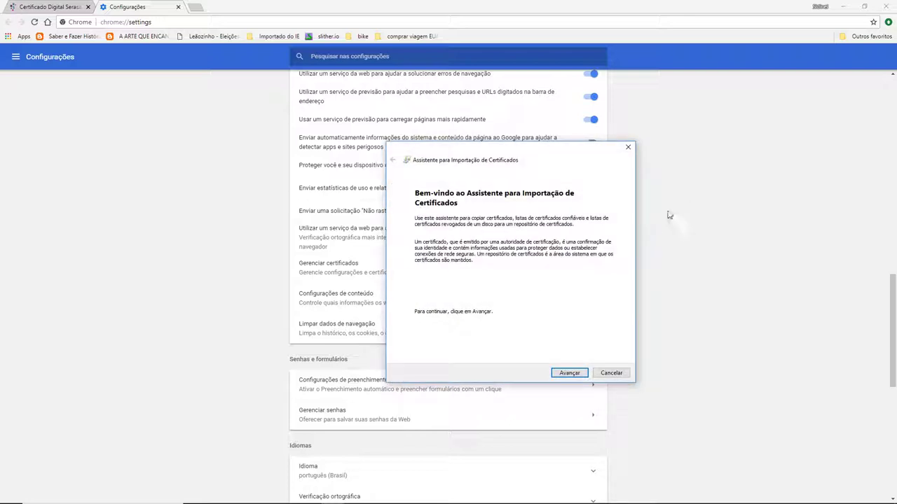
click(568, 374)
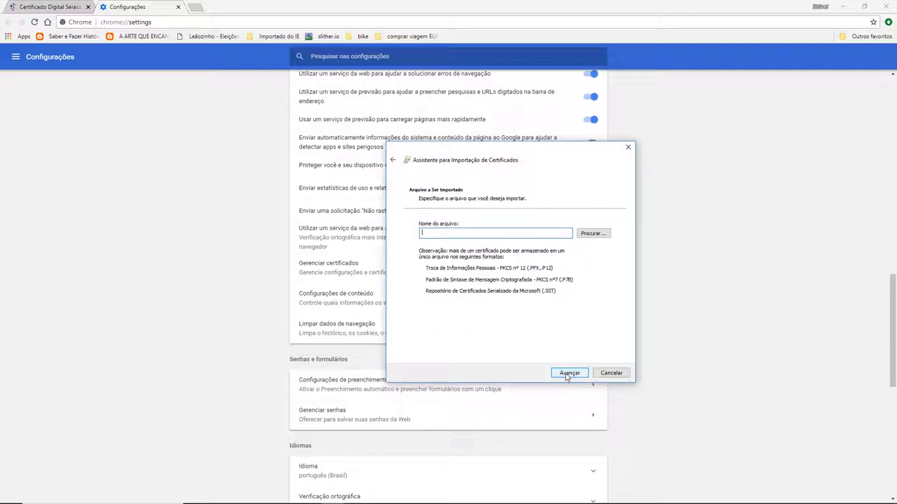
click(593, 233)
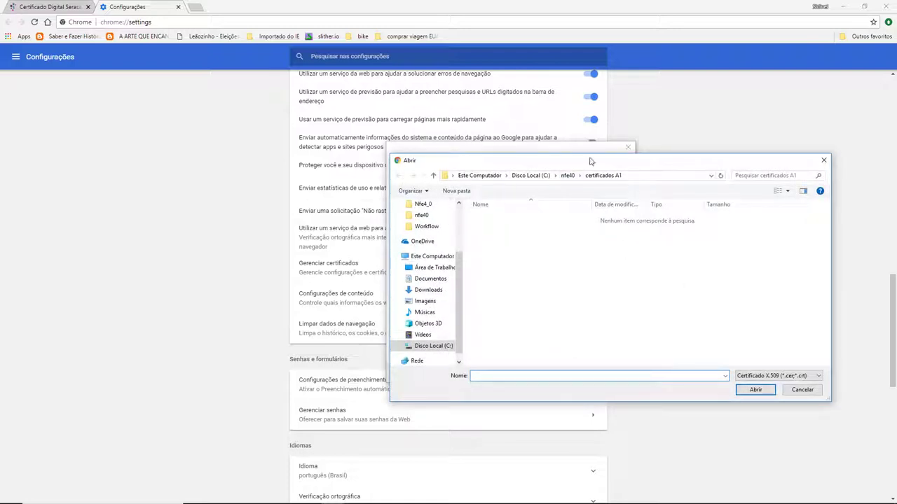
drag(593, 160, 473, 124)
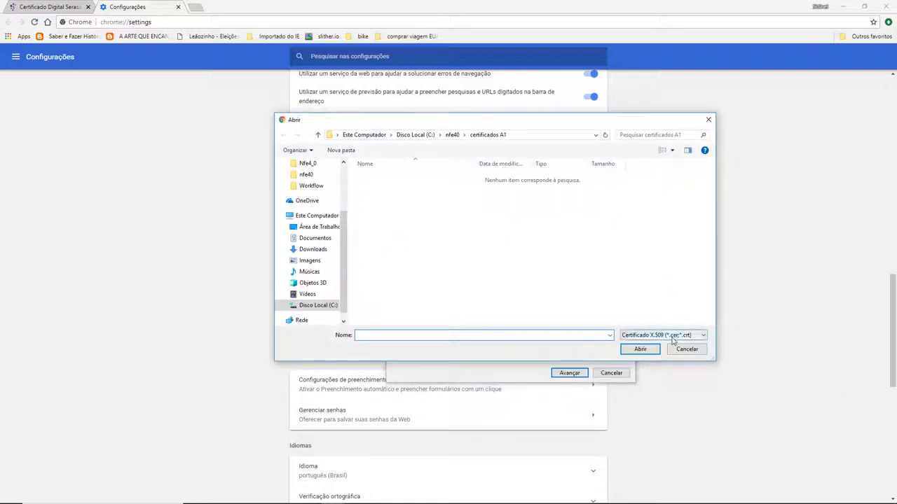
click(683, 335)
click(680, 387)
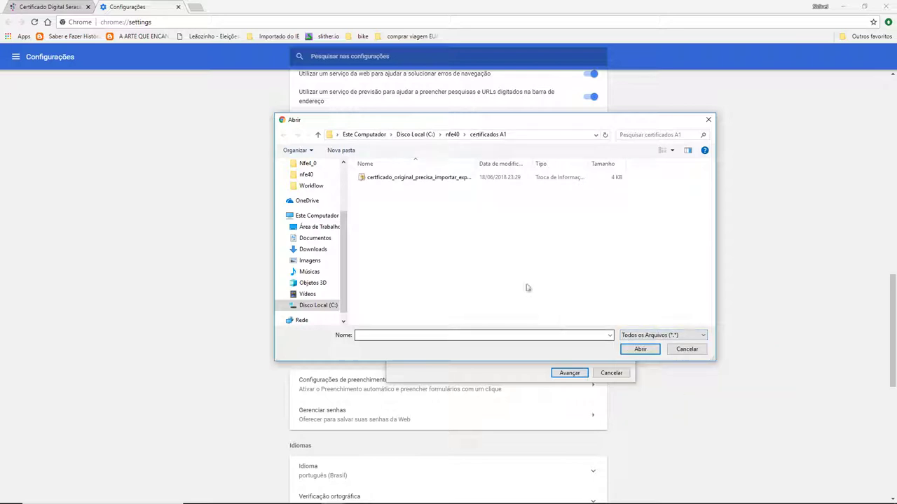
click(394, 179)
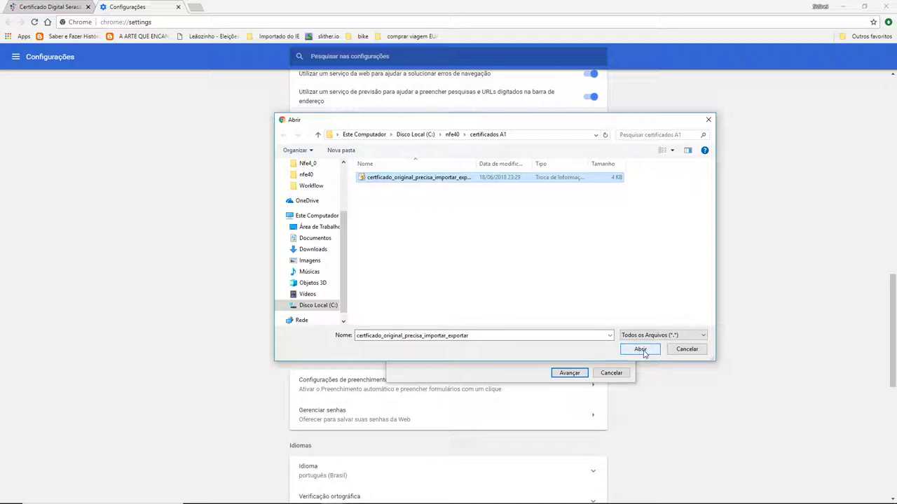
click(640, 350)
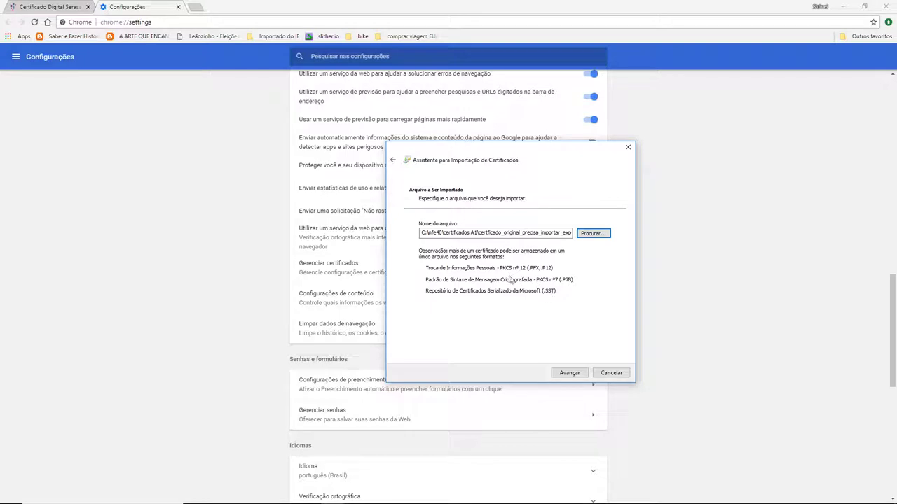
Mark the private key exportable, keep the Pessoal store, and complete the import.
click(570, 373)
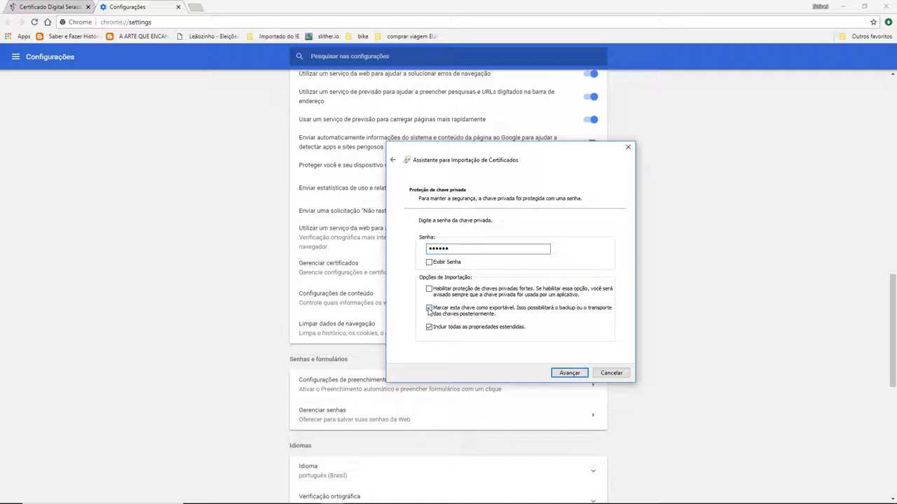
click(428, 309)
click(571, 375)
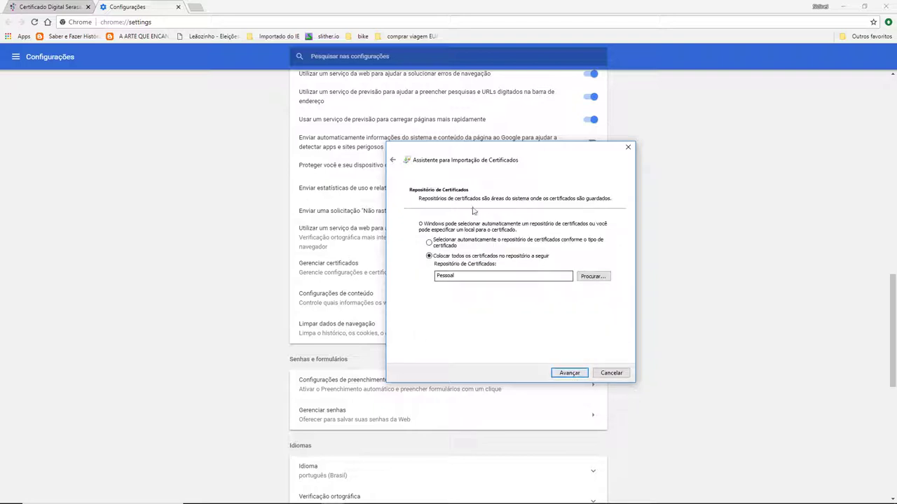
click(564, 375)
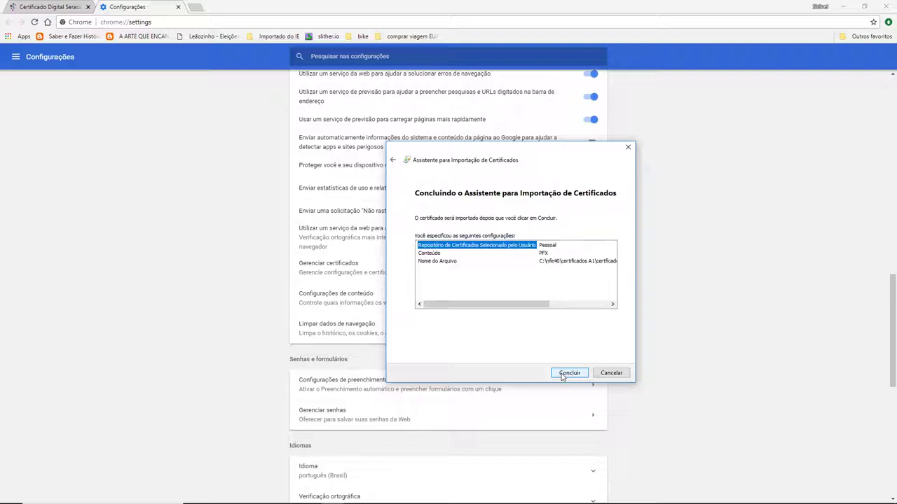
click(568, 374)
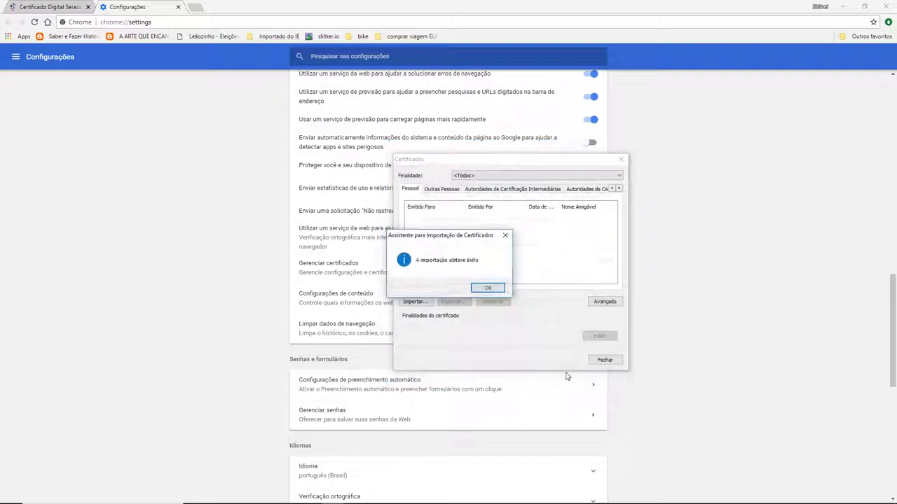
Dismiss the import success message and select the AC Certisign RFB G5 certificate in Pessoal.
click(487, 289)
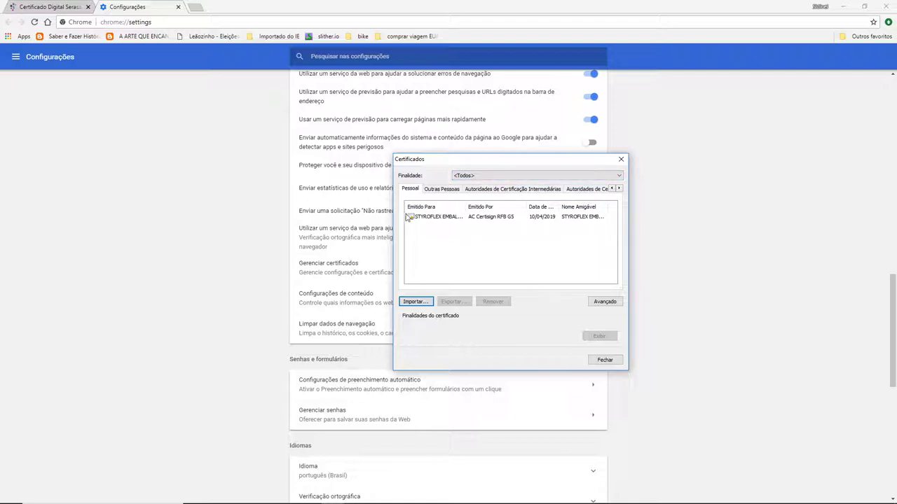
click(432, 219)
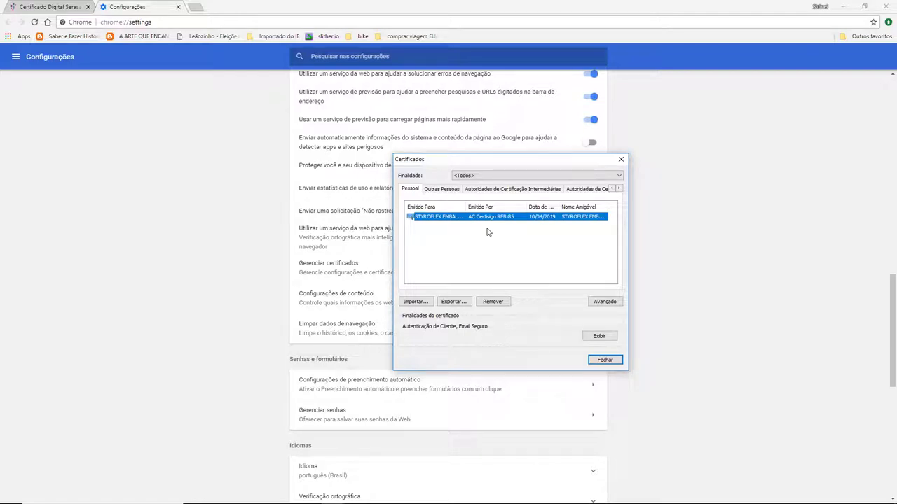
key(alt+Tab)
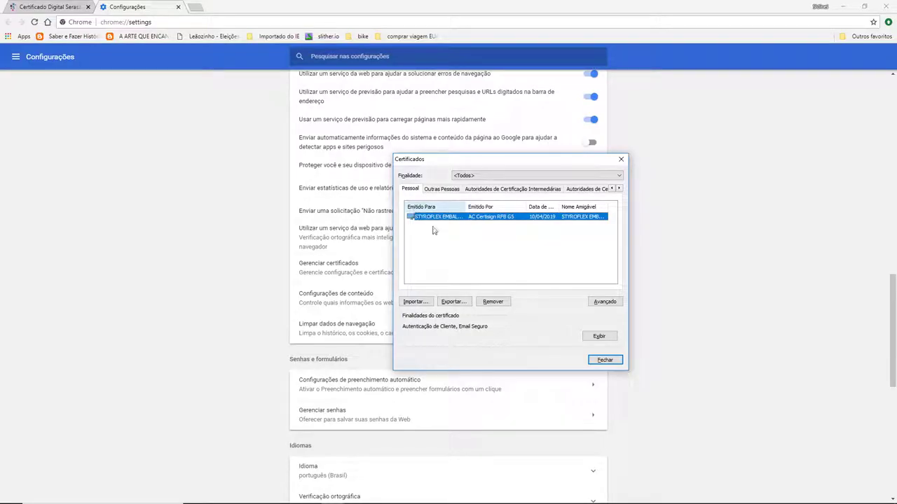
Begin exporting the certificate with its private key as PKCS #12 (.PFX), enabling password protection.
click(462, 304)
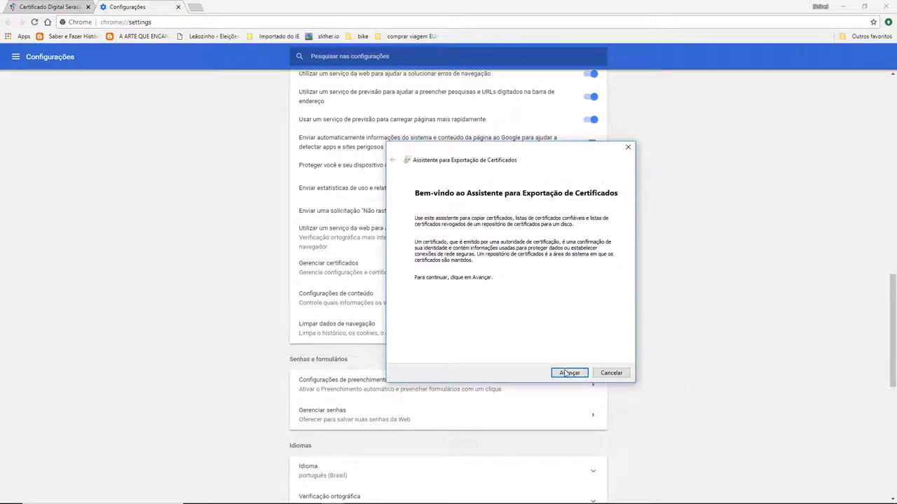
click(569, 374)
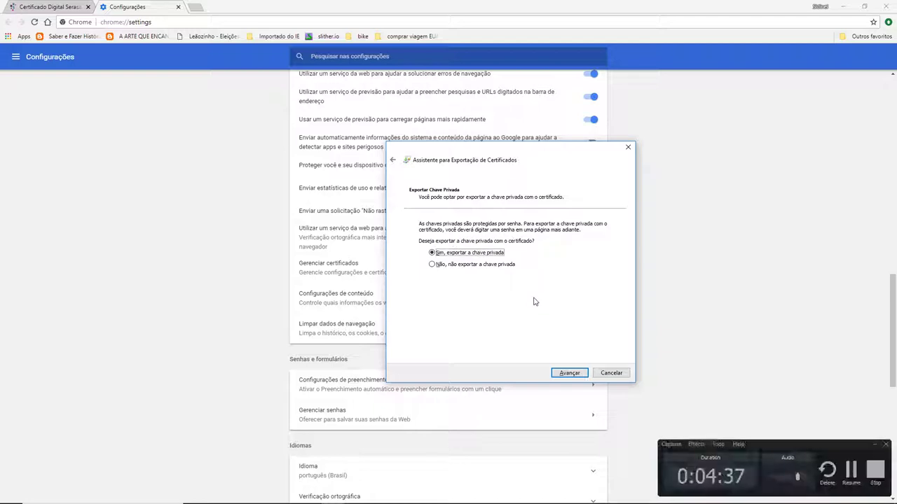
click(574, 376)
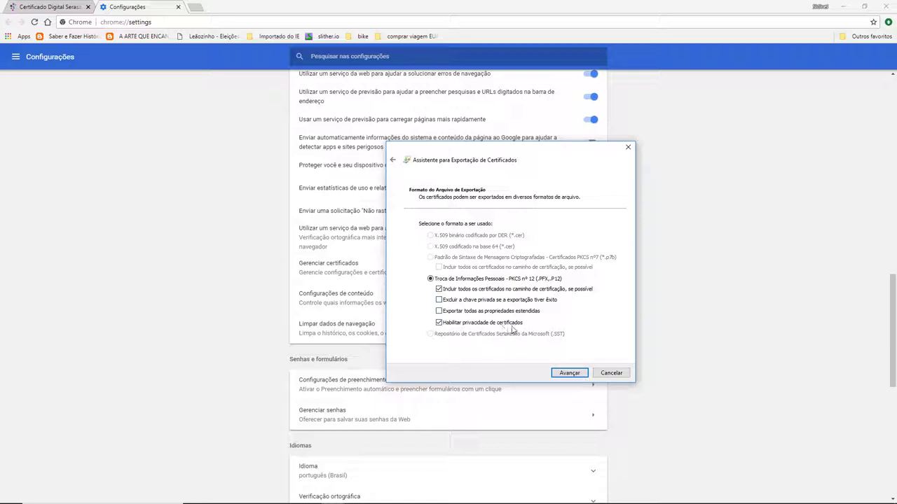
click(571, 374)
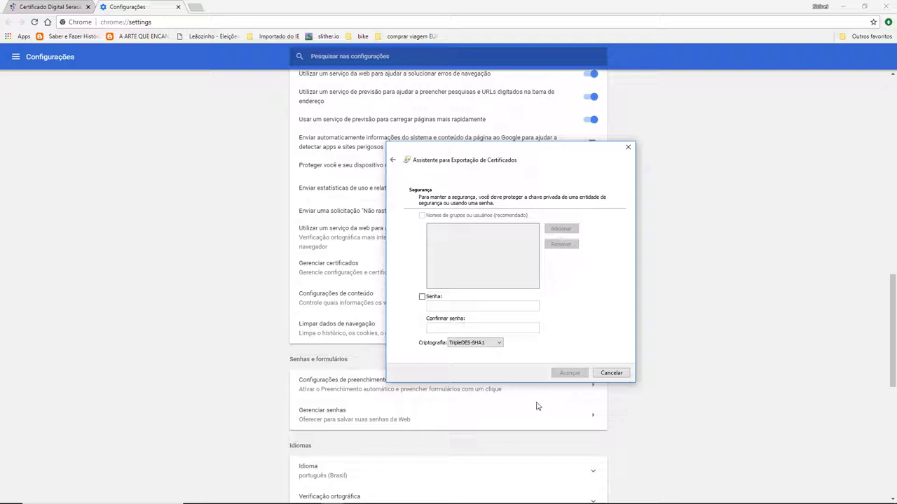
click(423, 300)
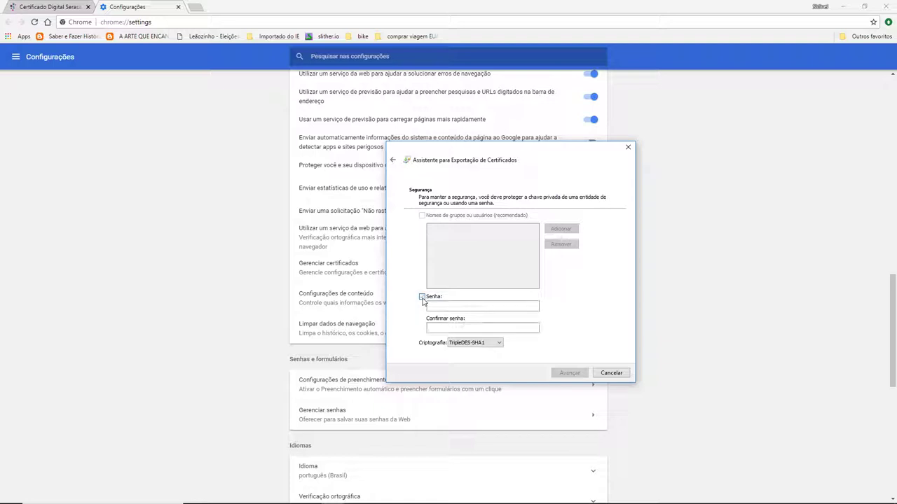
click(424, 496)
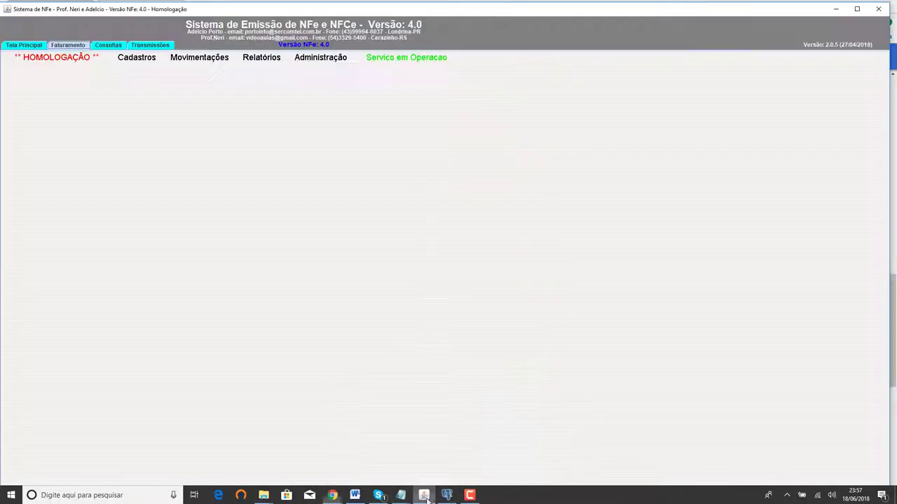
click(324, 58)
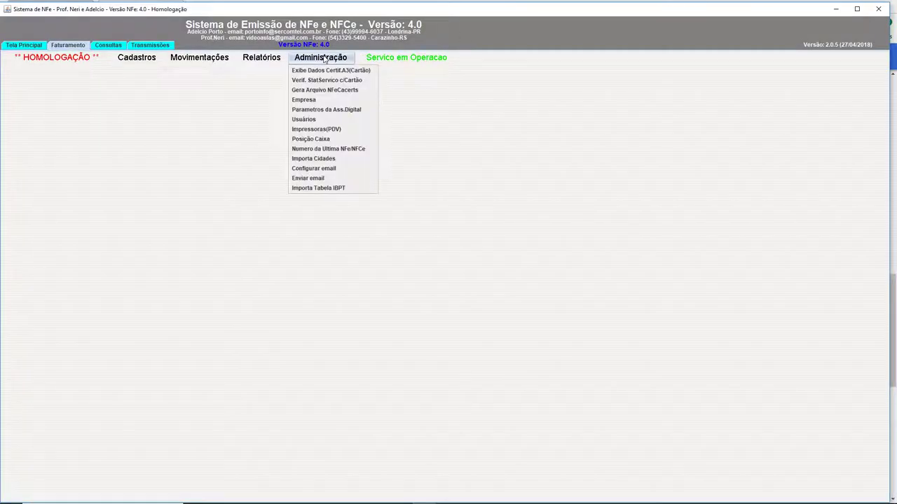
click(344, 112)
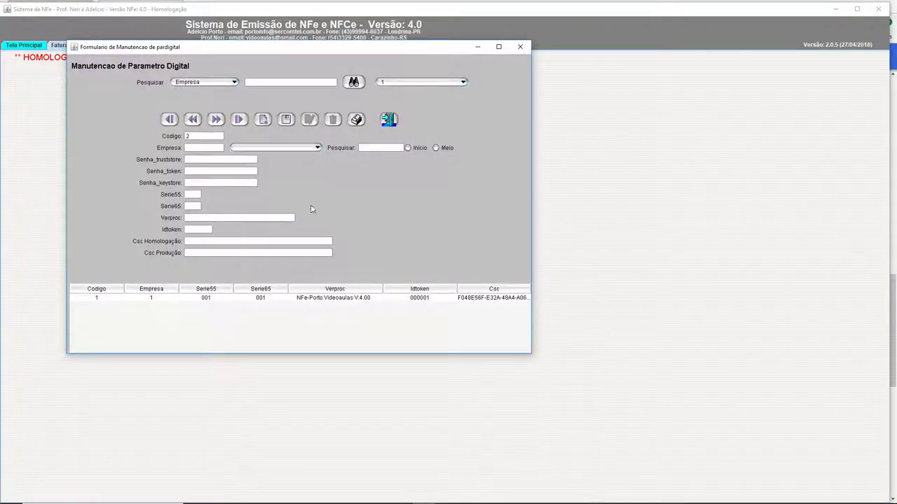
click(322, 299)
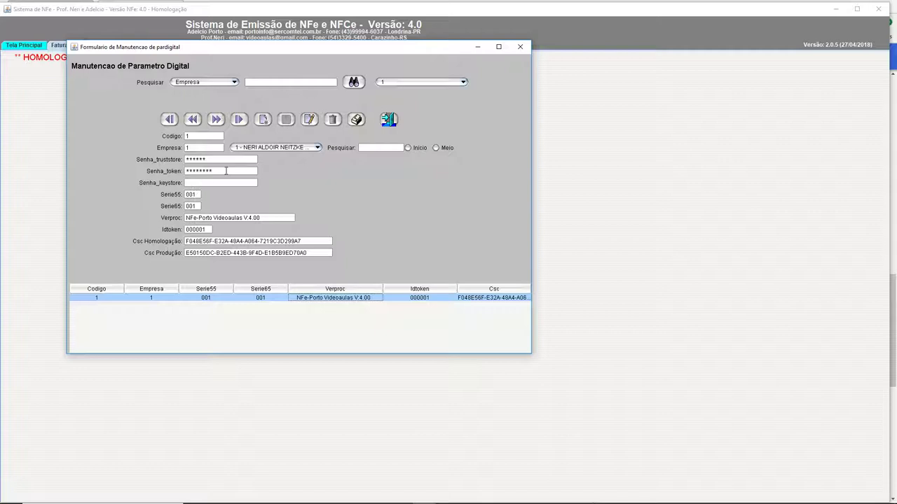
click(208, 183)
click(634, 51)
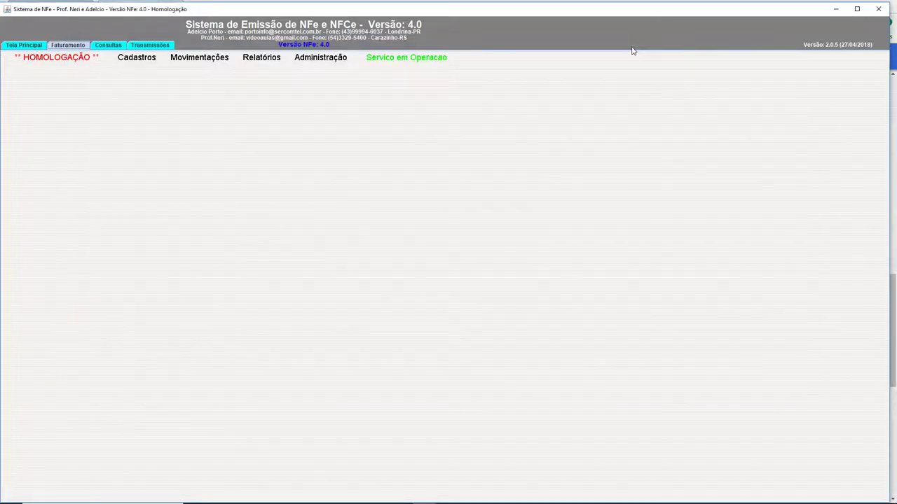
key(alt+Tab)
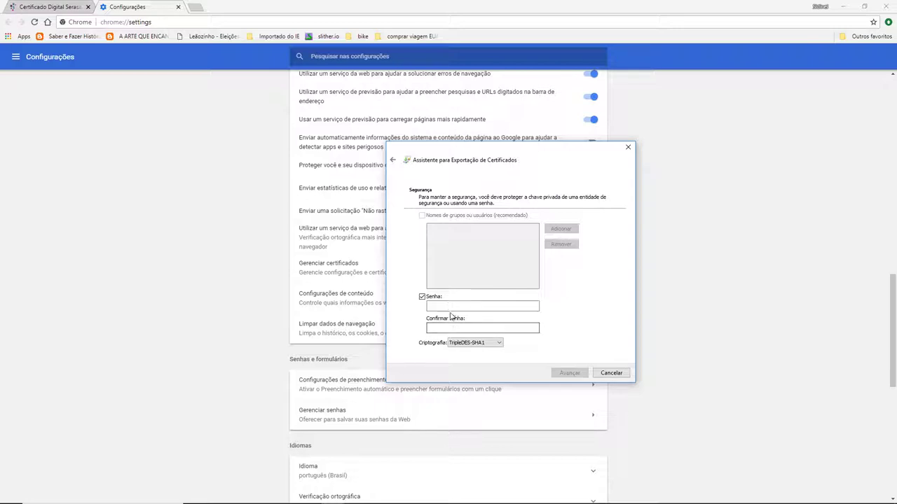
Enter and confirm the export password, keep TripleDES-SHA1 encryption, and browse for the save location.
click(462, 306)
text(1234)
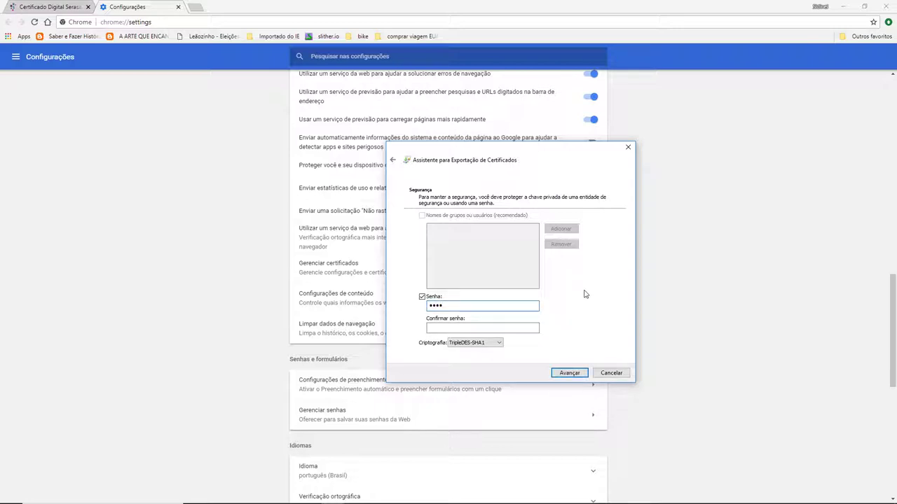
text(567)
key(Tab)
text(12)
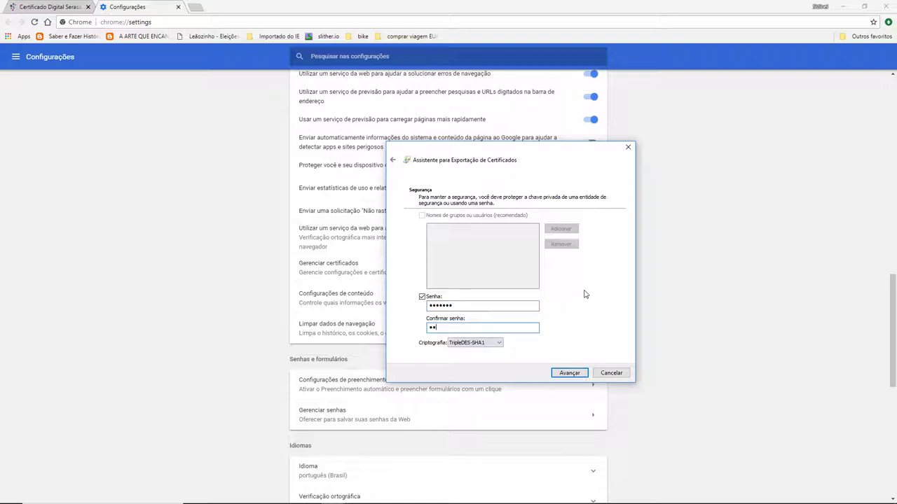
text(3456)
click(489, 343)
click(490, 353)
click(572, 374)
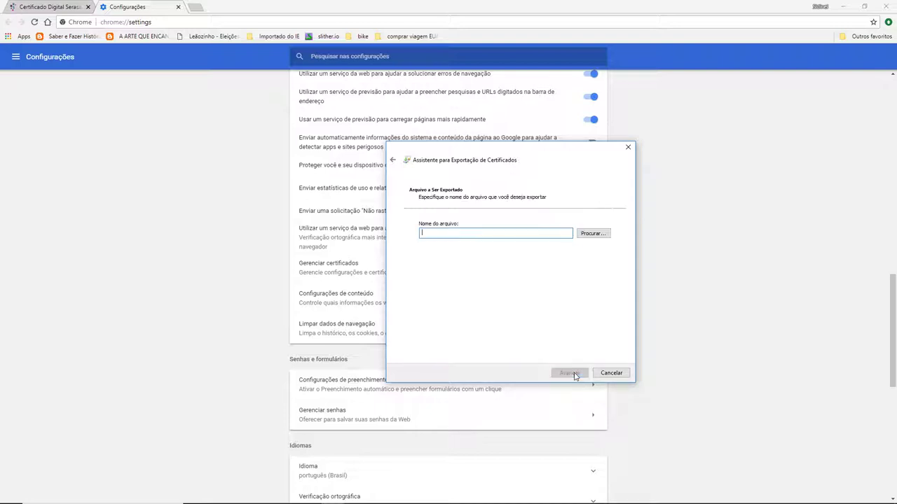
click(592, 234)
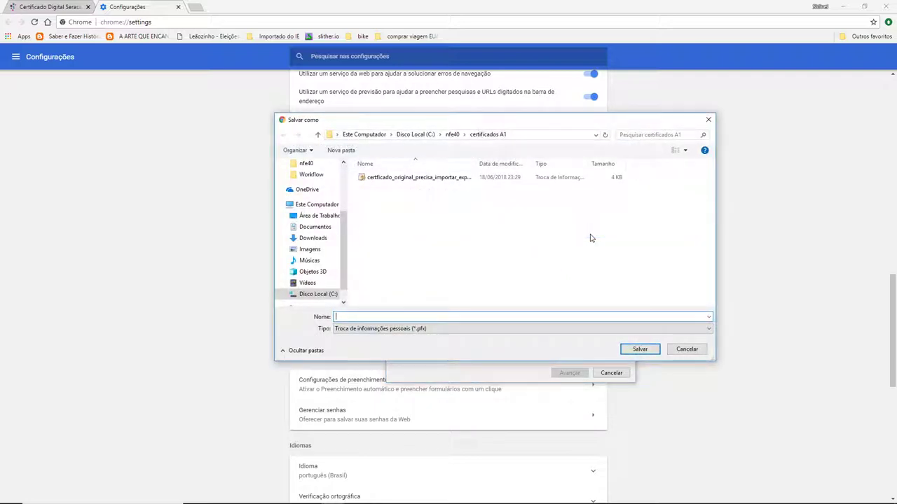
Save the export as certificado.pfx in certificados A1, finish the wizard, and dismiss the success message.
text(certifi)
text(cado)
key(Return)
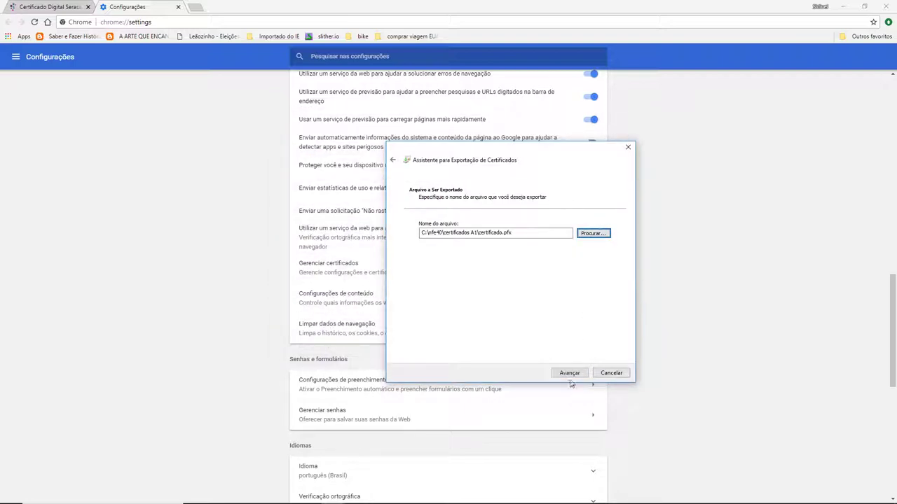
click(570, 374)
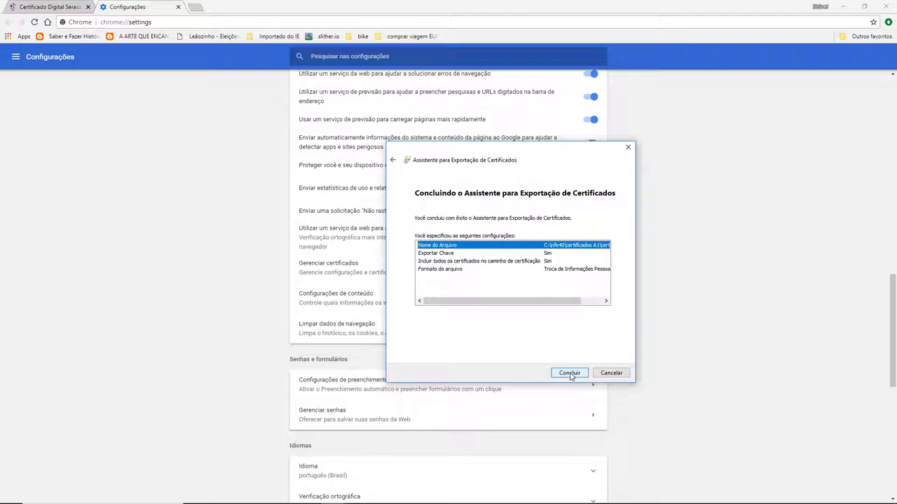
click(569, 373)
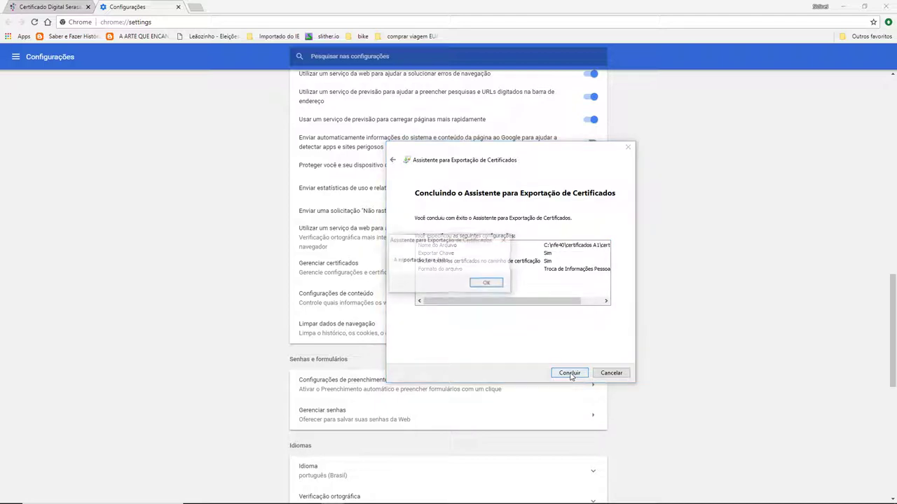
click(485, 283)
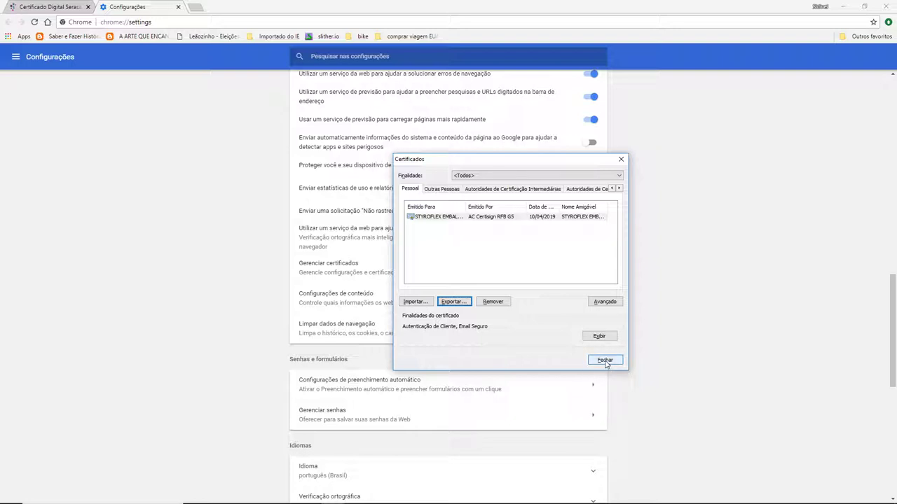
Close the Certificados window and switch to the certificados A1 File Explorer window.
click(438, 217)
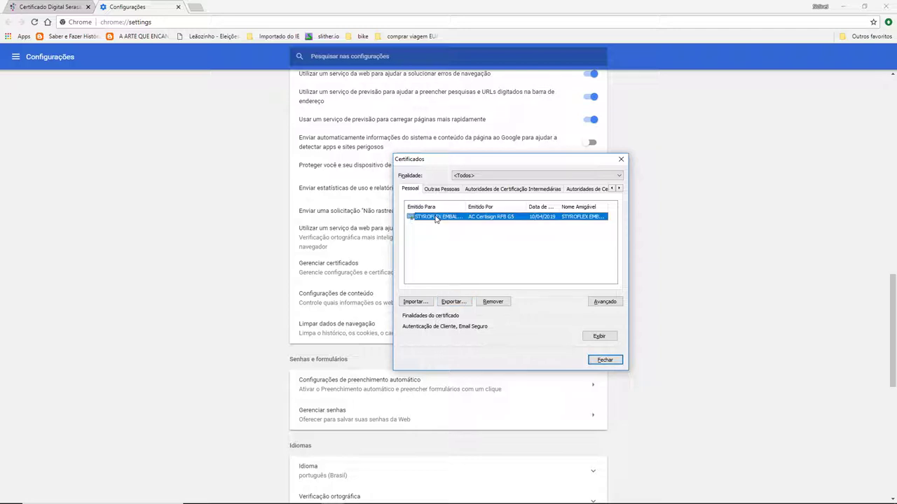
click(604, 360)
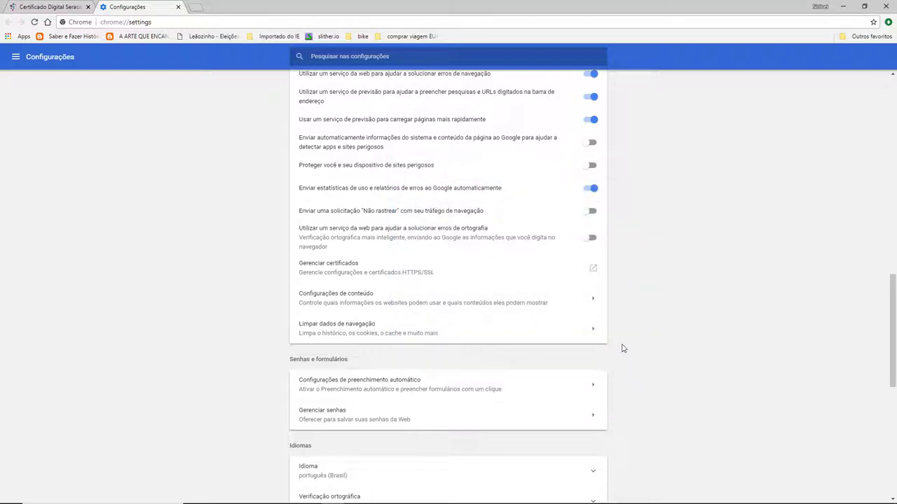
key(alt+Tab)
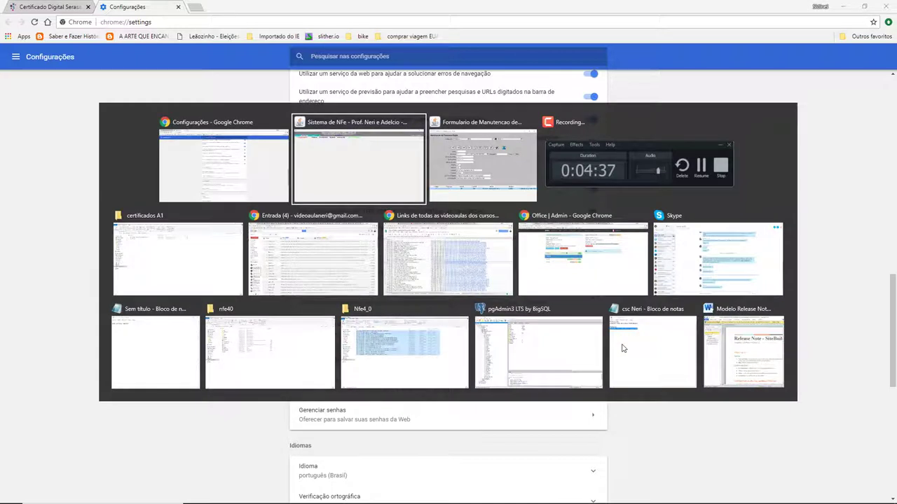
key(alt+Tab)
key(alt+Tab)
key(alt+Tab)
key(alt+Tab)
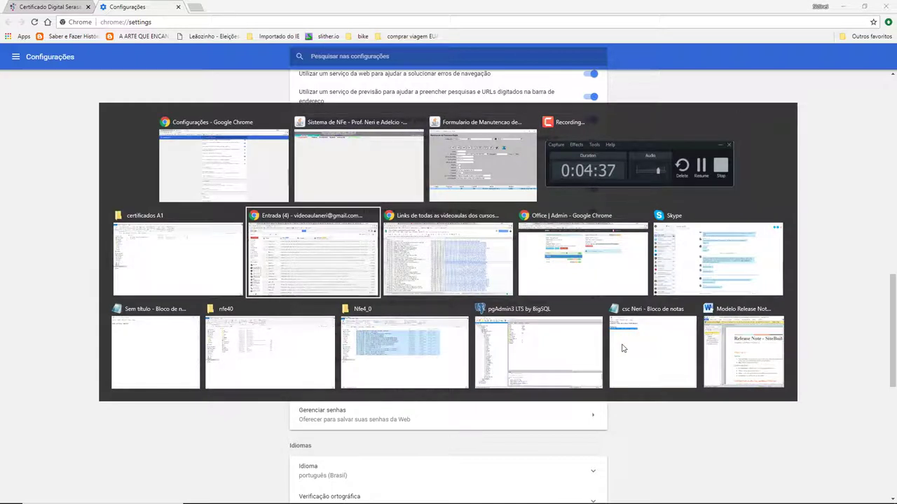
key(alt+Tab)
key(alt+Tab)
key(alt+Tab)
key(alt+Tab)
key(alt+Tab)
key(alt+Tab)
key(alt+Tab)
key(alt+Tab)
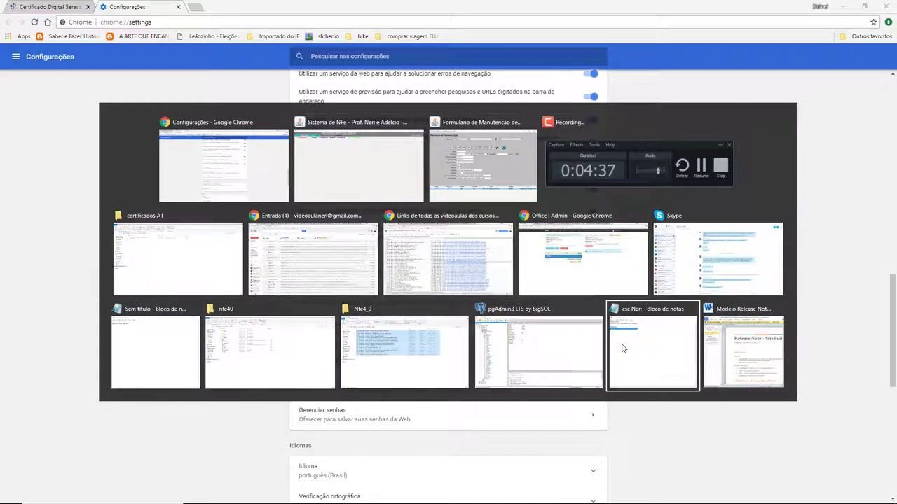
key(alt+Tab)
key(alt+Tab)
key(alt+Tab)
key(alt+Tab)
key(alt+Tab)
key(alt+Tab)
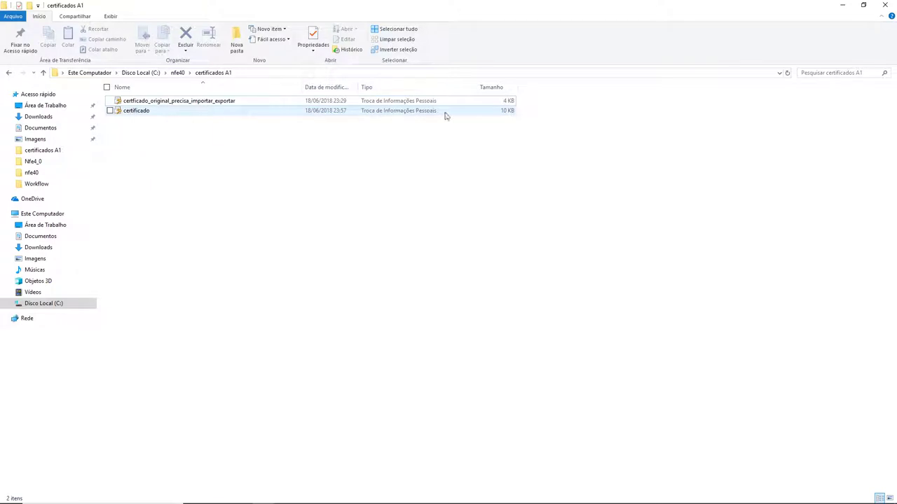
Inspect the new certificado file beside the original in certificados A1, then go up to nfe40.
click(509, 113)
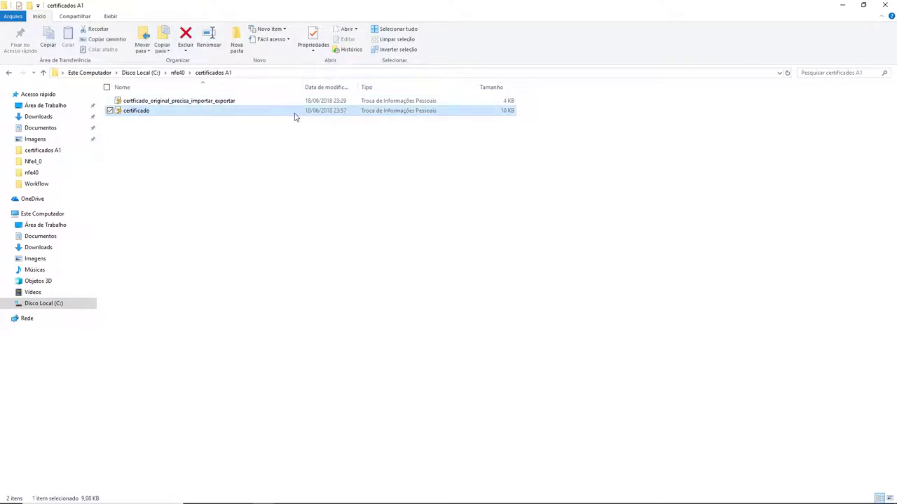
click(167, 168)
click(136, 113)
click(169, 147)
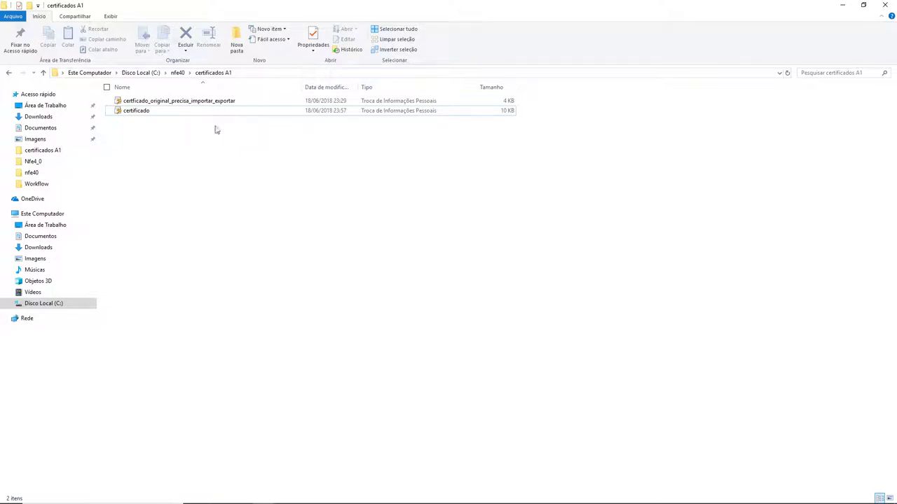
click(142, 114)
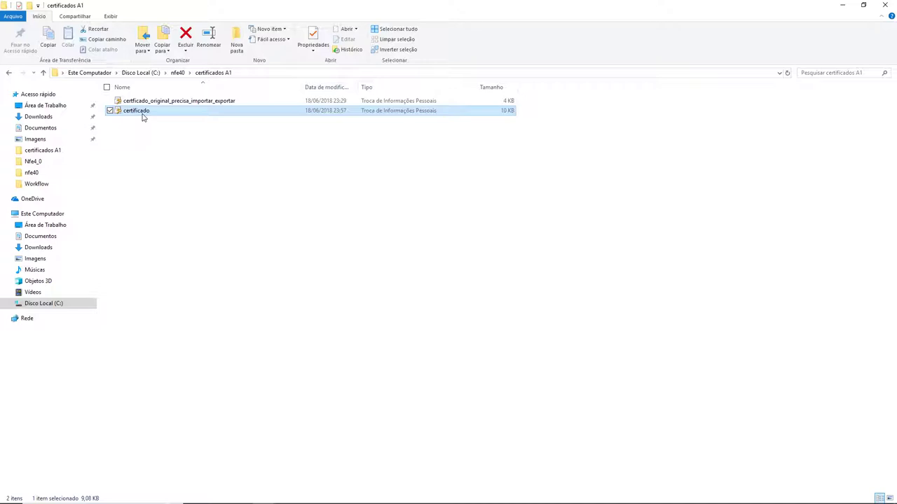
click(141, 103)
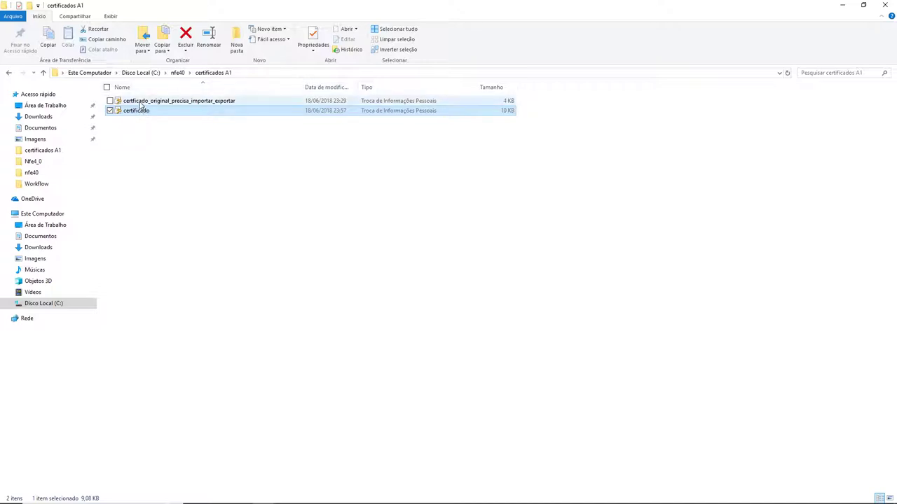
click(127, 133)
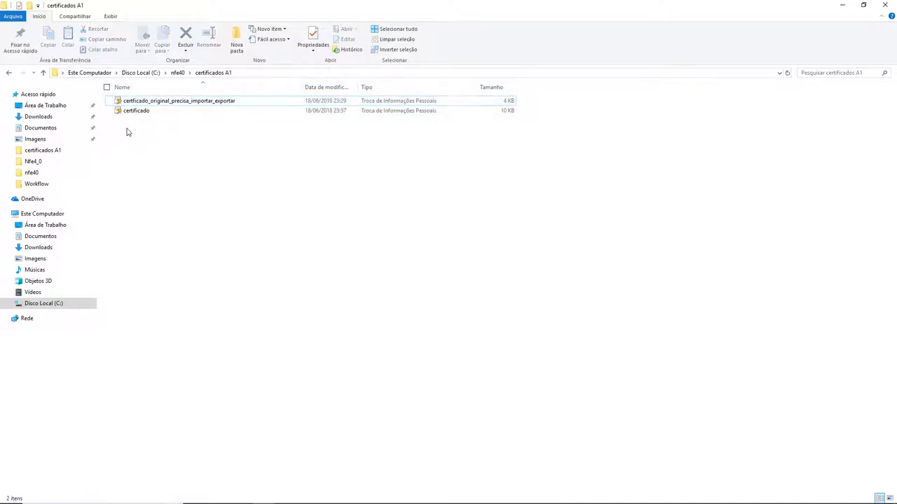
click(132, 112)
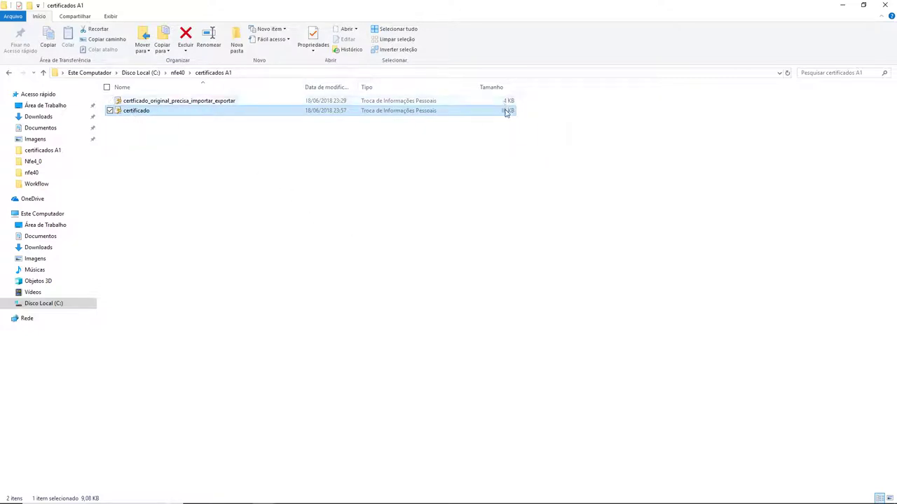
click(206, 162)
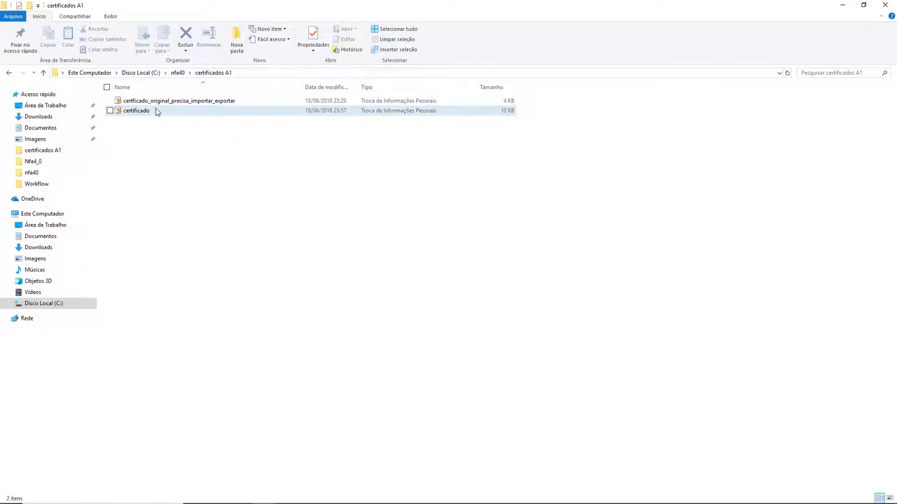
click(156, 111)
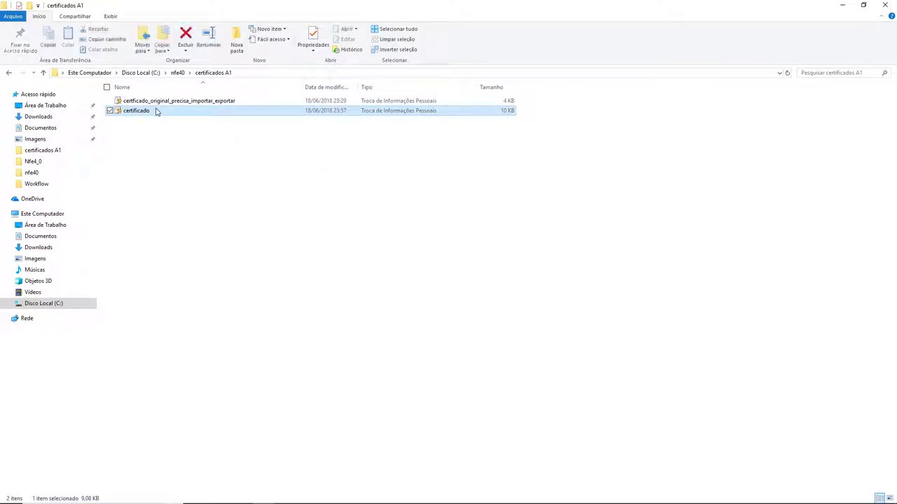
click(178, 73)
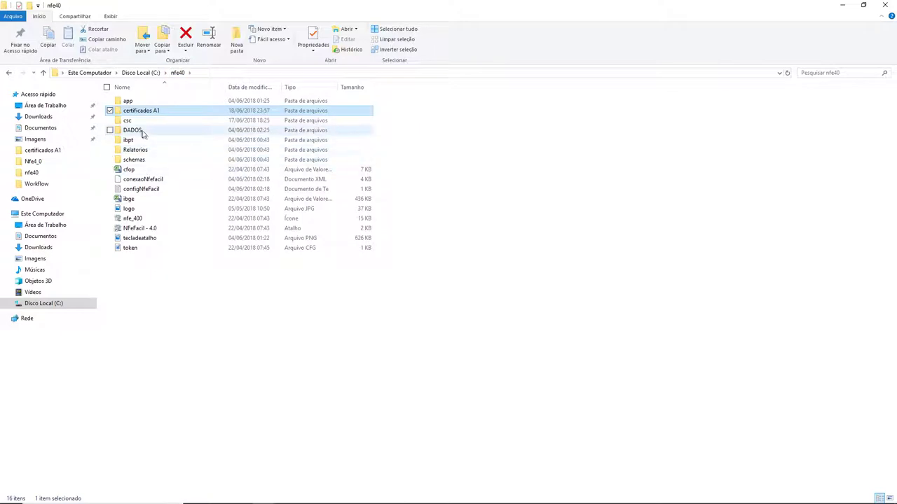
double_click(144, 132)
double_click(140, 102)
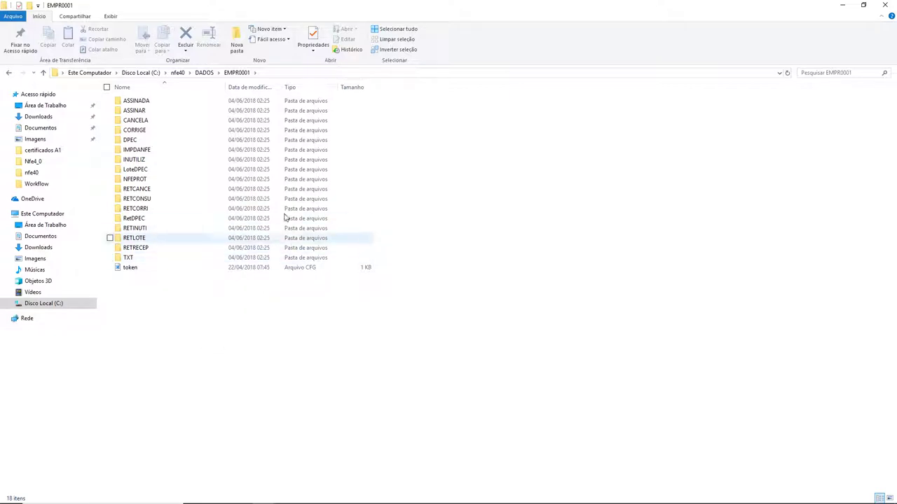
click(203, 74)
click(178, 73)
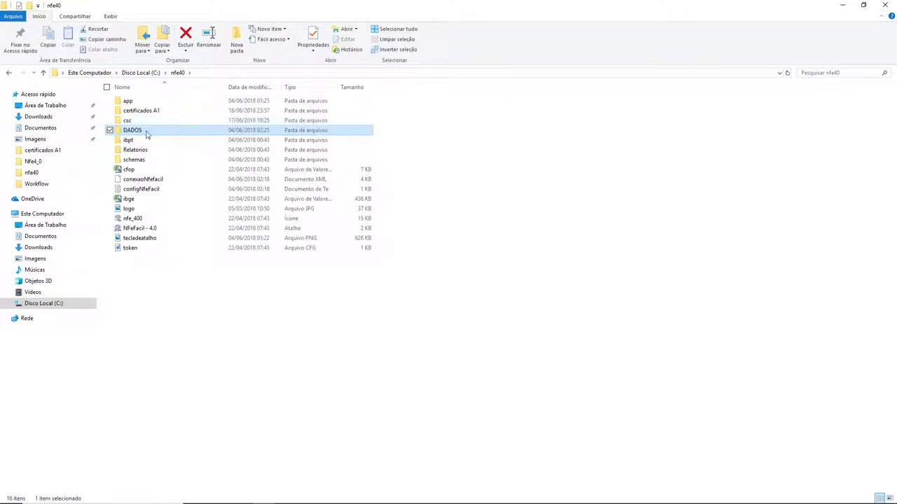
click(140, 111)
double_click(141, 110)
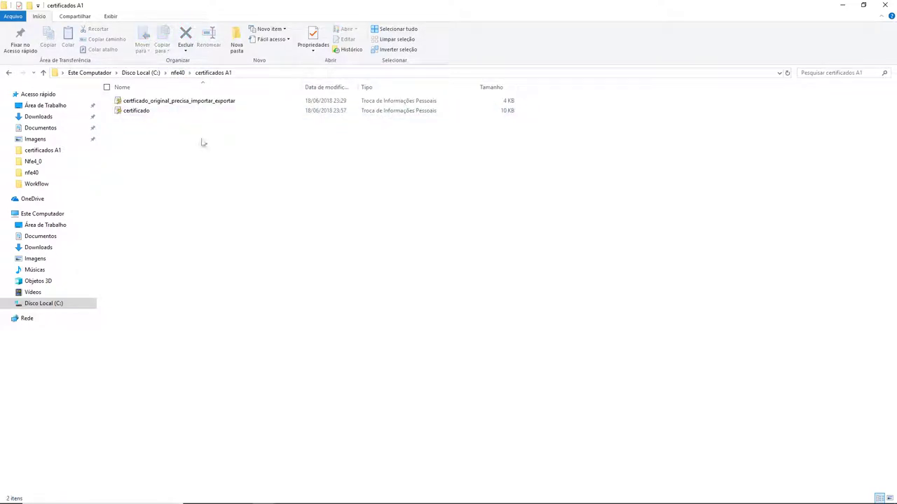
click(139, 112)
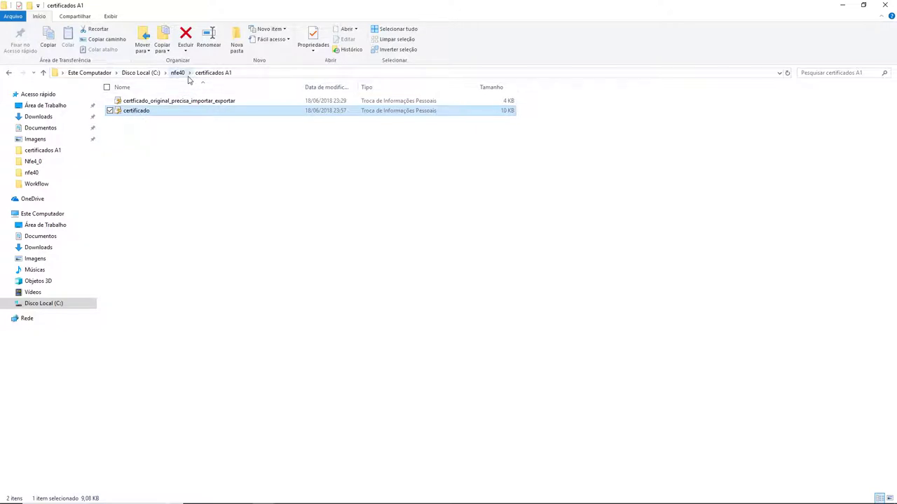
click(179, 73)
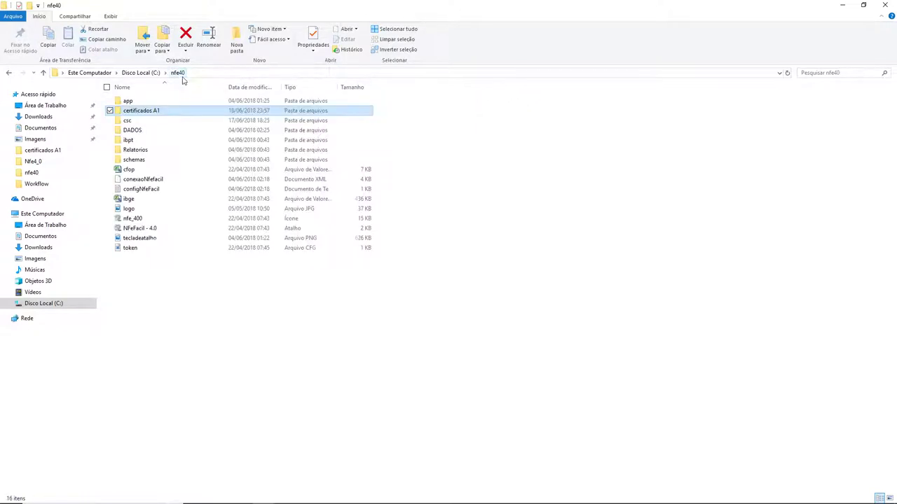
double_click(133, 130)
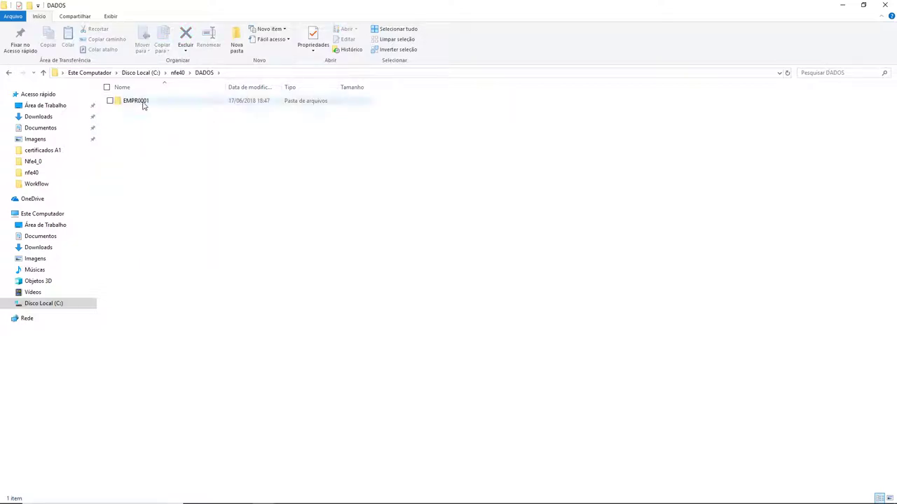
double_click(144, 103)
right_click(201, 320)
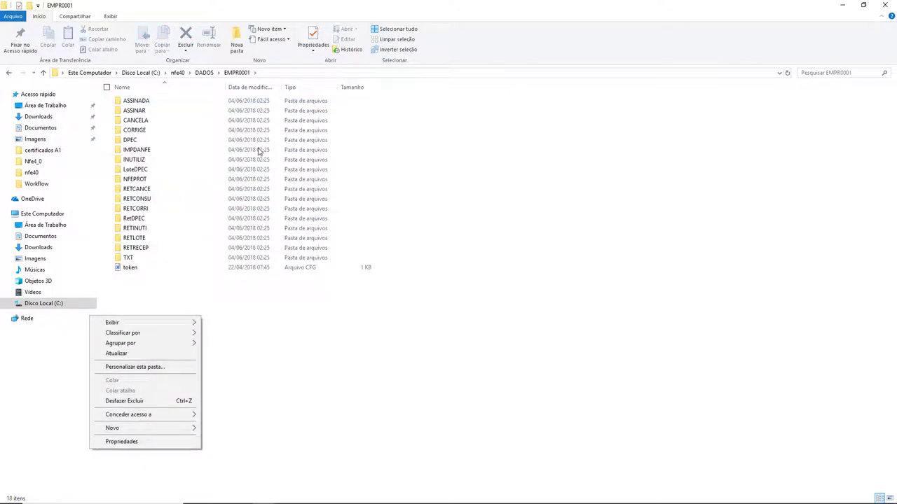
click(178, 74)
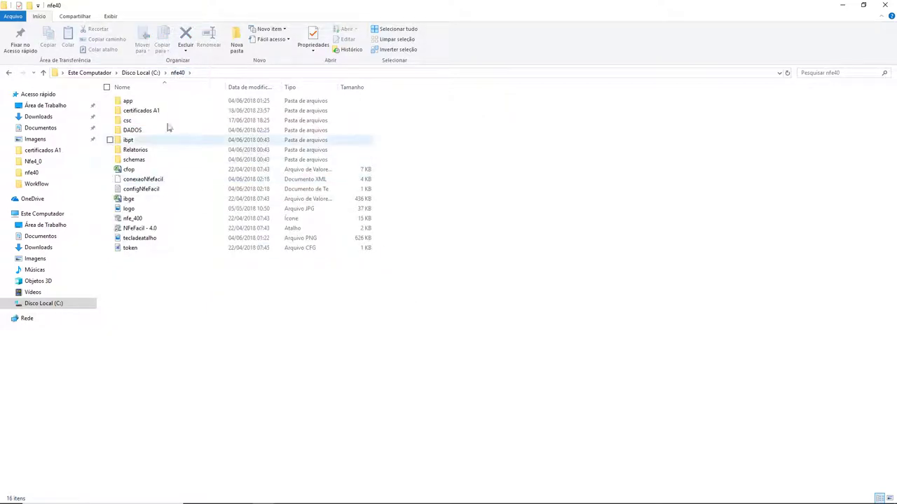
double_click(136, 110)
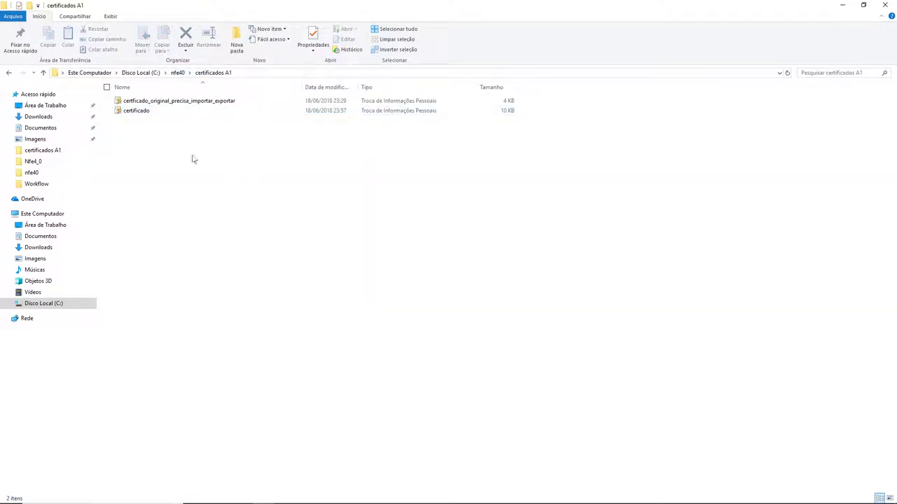
Select the original certificate and the exported certificado files in the certificados A1 folder.
click(161, 102)
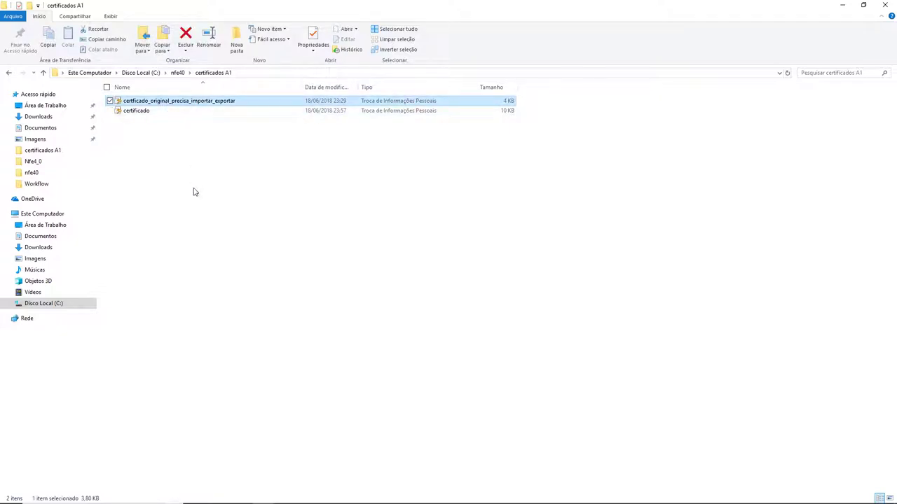
drag(274, 145, 137, 91)
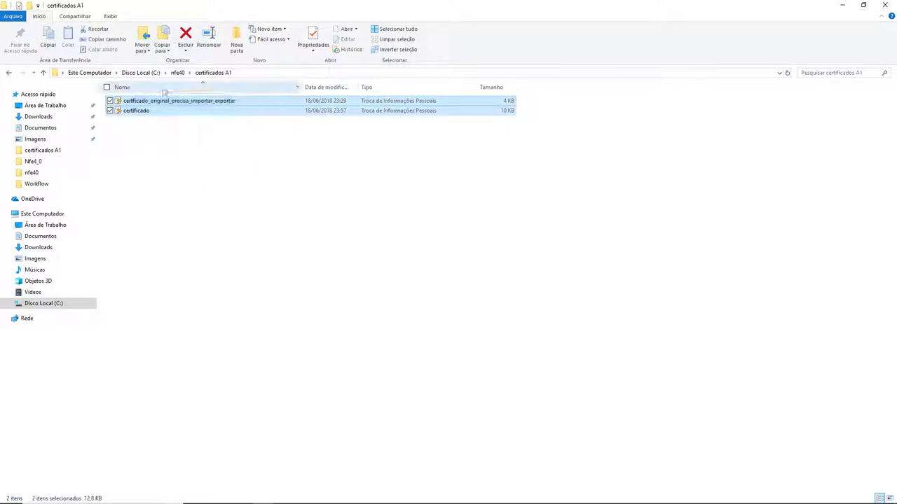
click(207, 164)
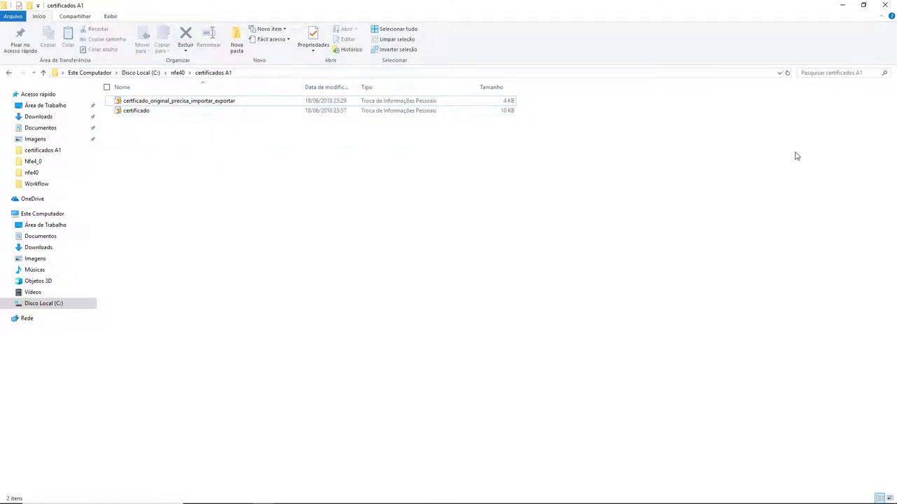
double_click(171, 102)
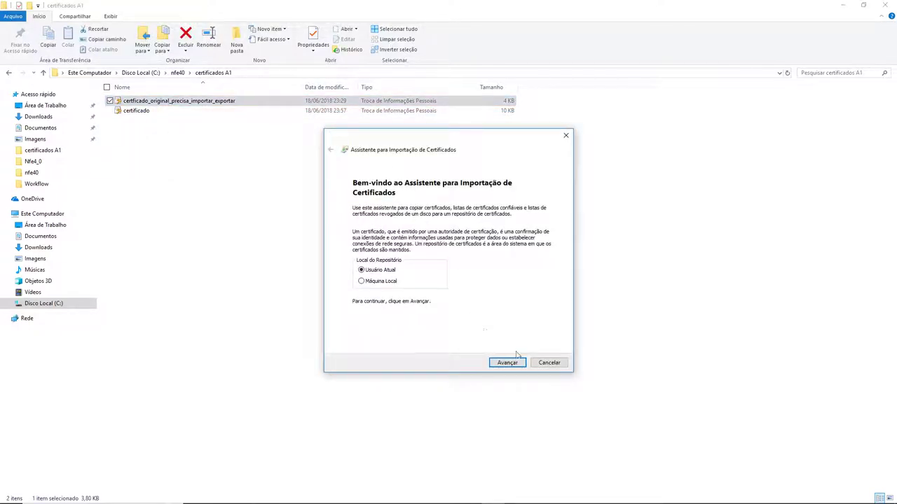
click(507, 363)
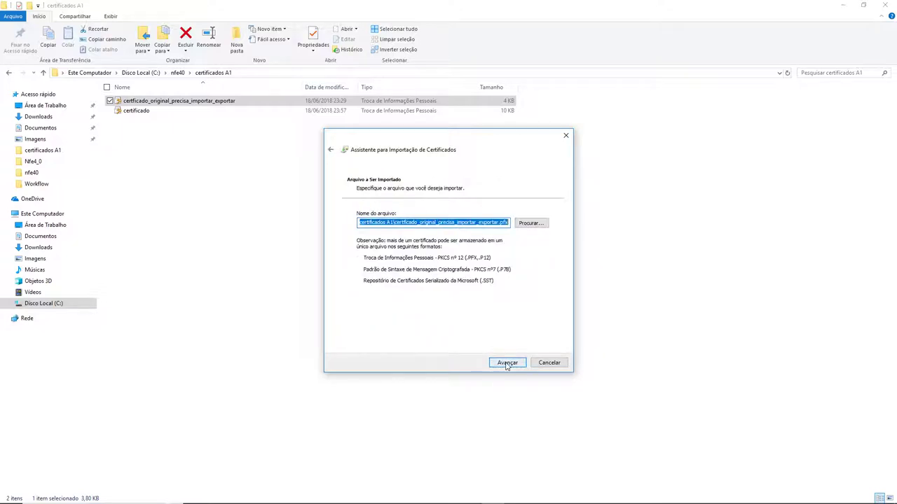
click(506, 363)
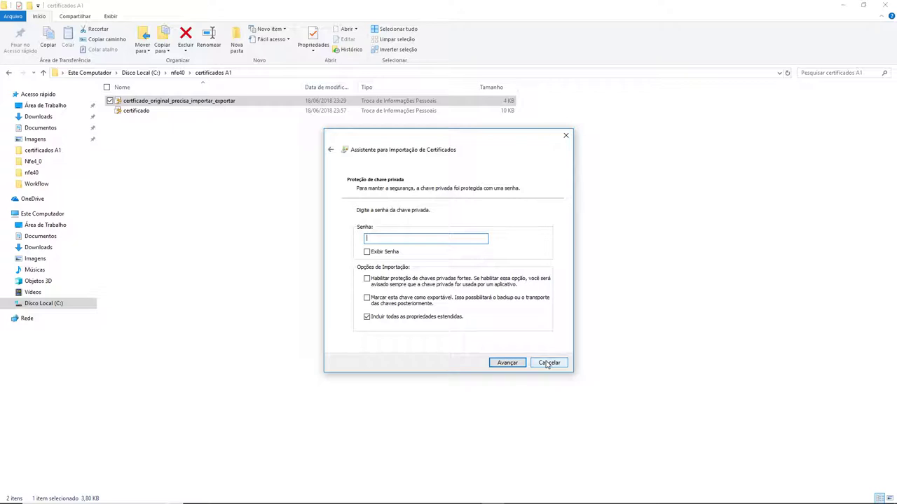
click(548, 363)
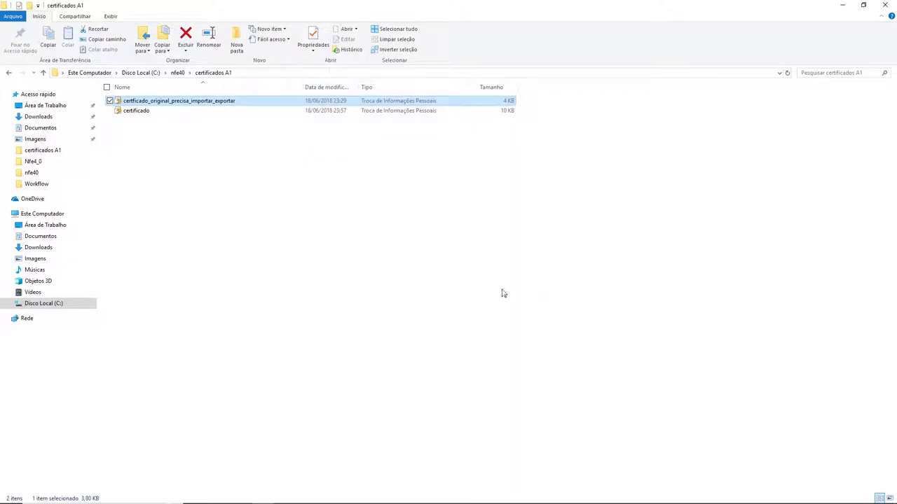
click(502, 292)
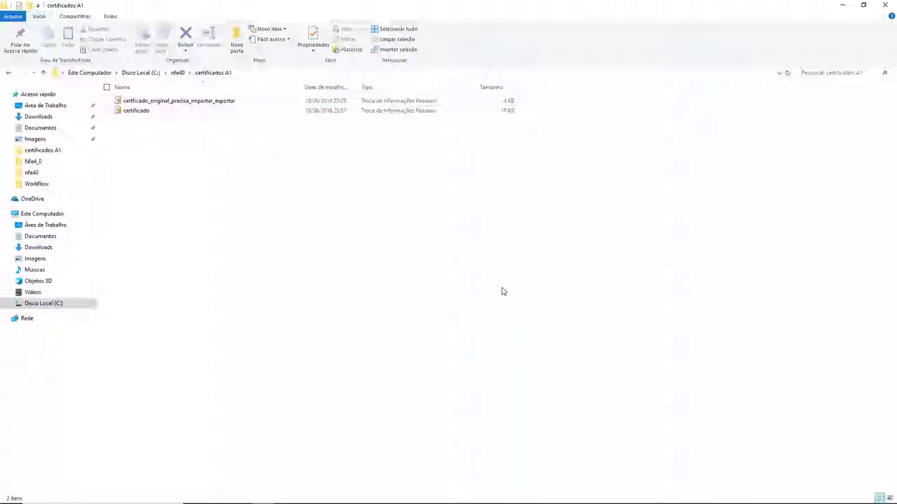